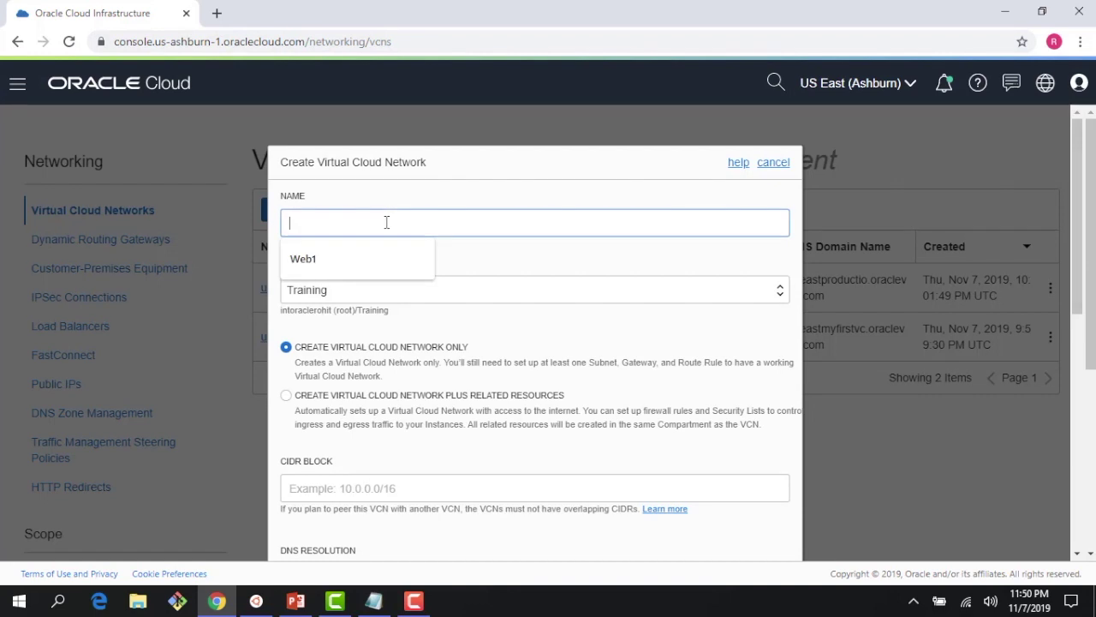
- Create a virtual cloud network named DemoVCN with the CIDR block 10.0.0.0/16
type("Demo")
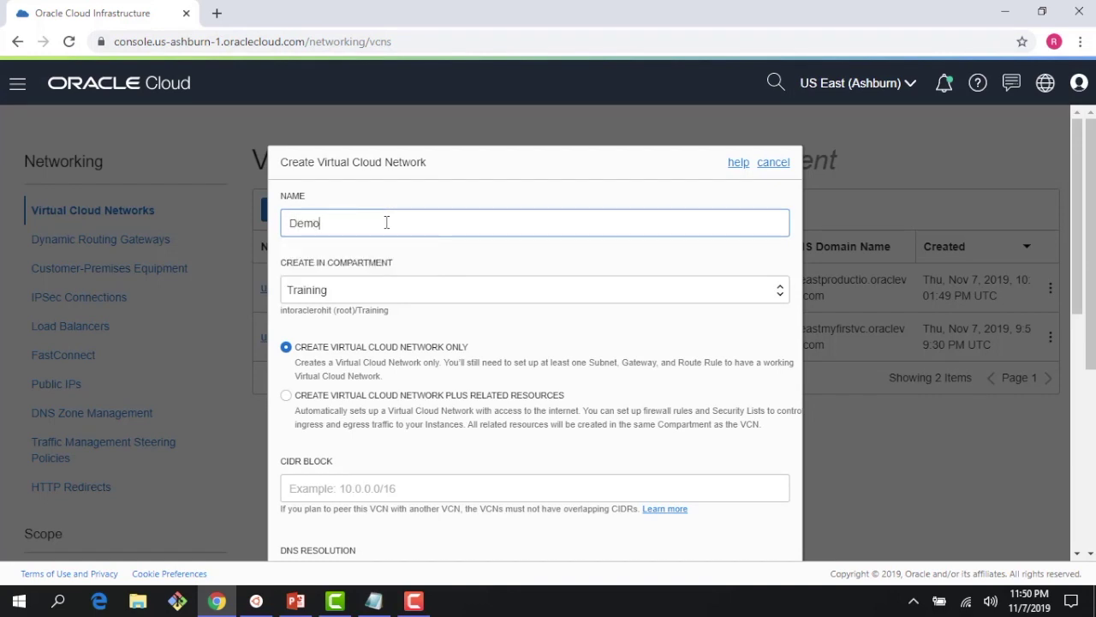
type("VCN")
left_click(393, 488)
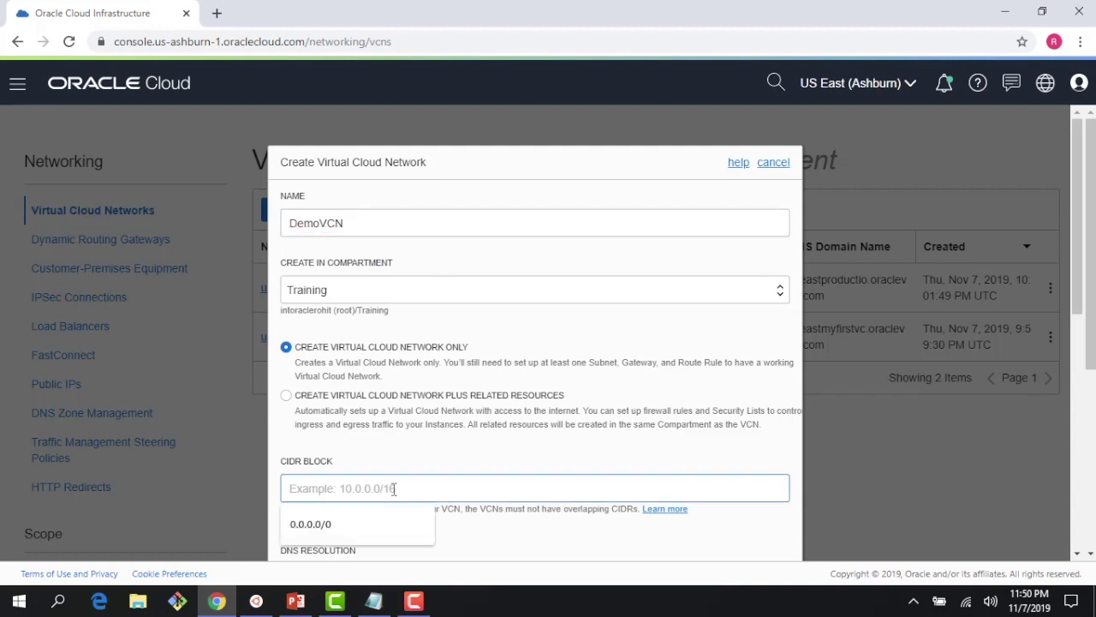
type("10.0.0.0")
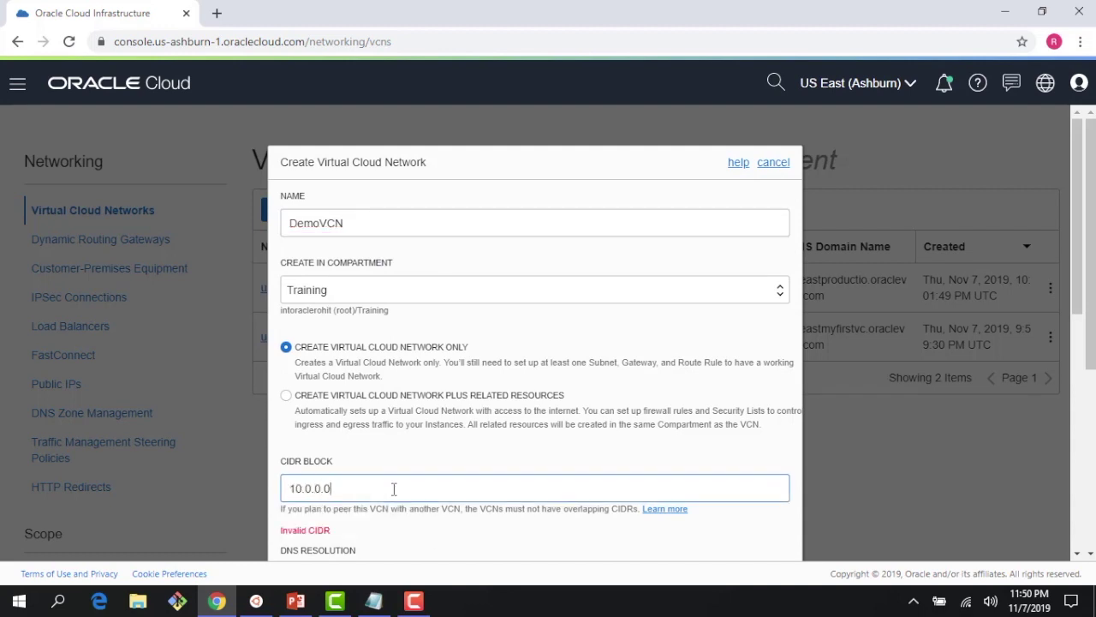
type("/16")
scroll(402, 485, "down", 2)
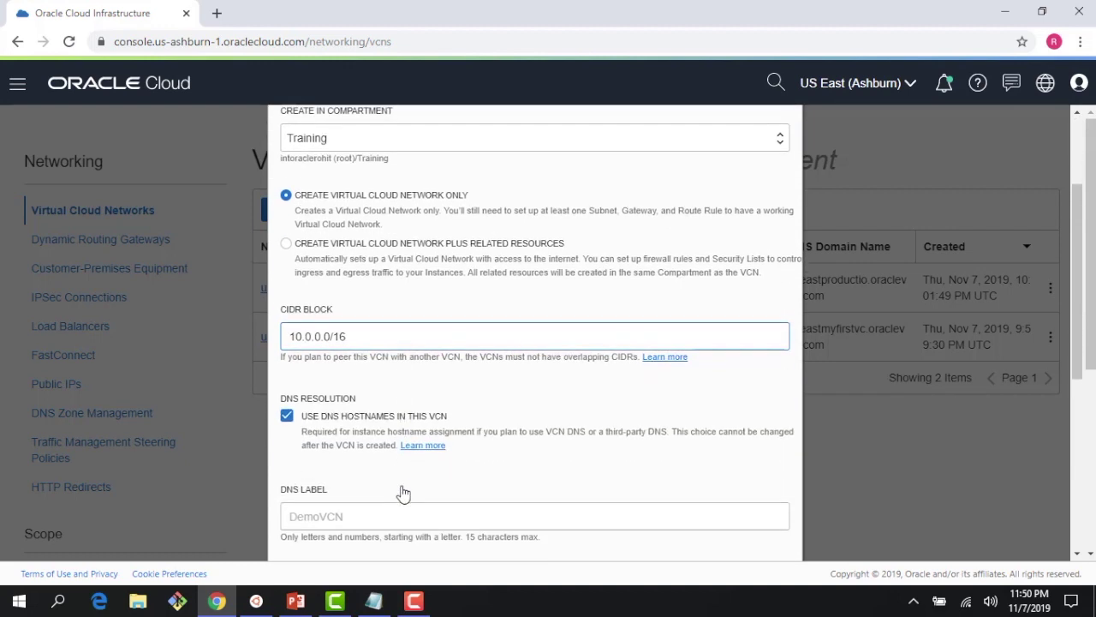
scroll(404, 493, "down", 3)
scroll(407, 451, "down", 1)
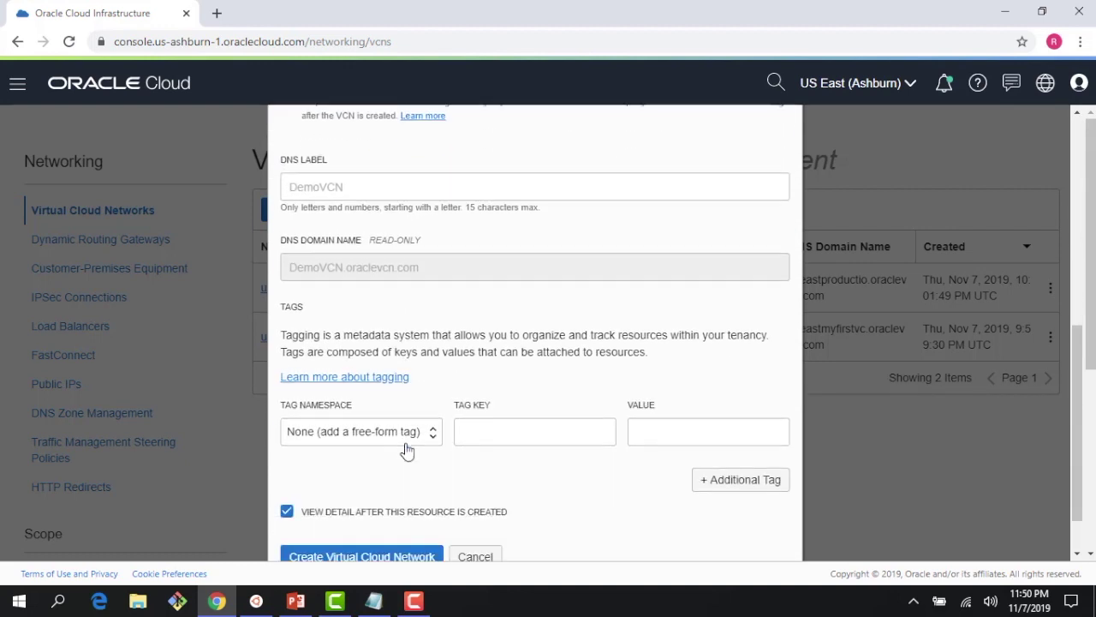
scroll(407, 452, "down", 1)
left_click(384, 497)
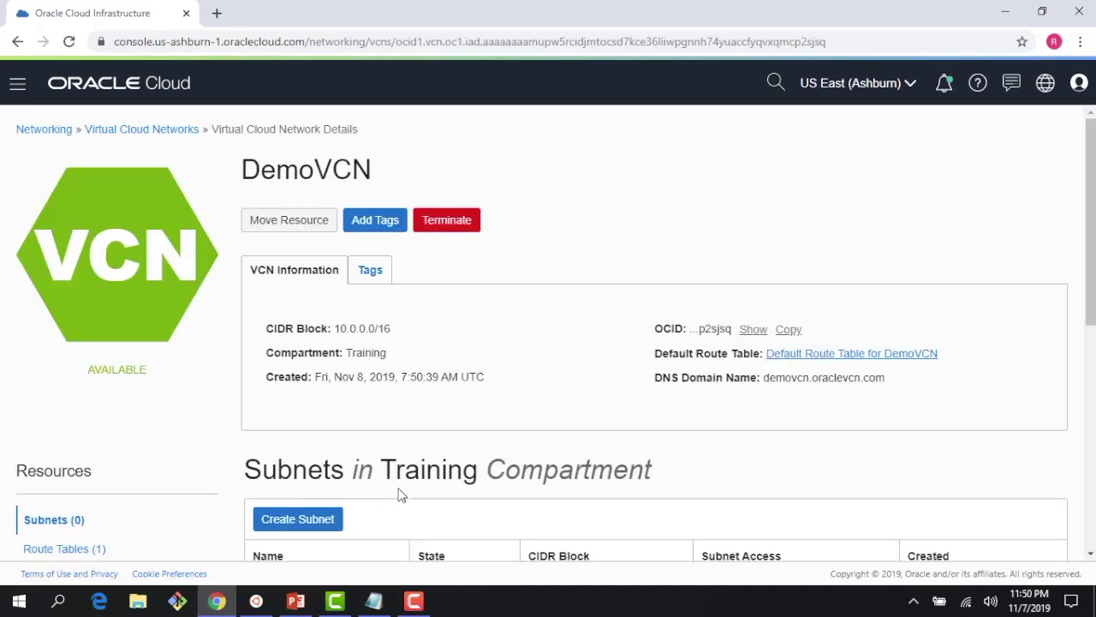
- Start a new subnet in DemoVCN named SubnetA with the CIDR block 10.0.1.0/24
scroll(376, 394, "down", 2)
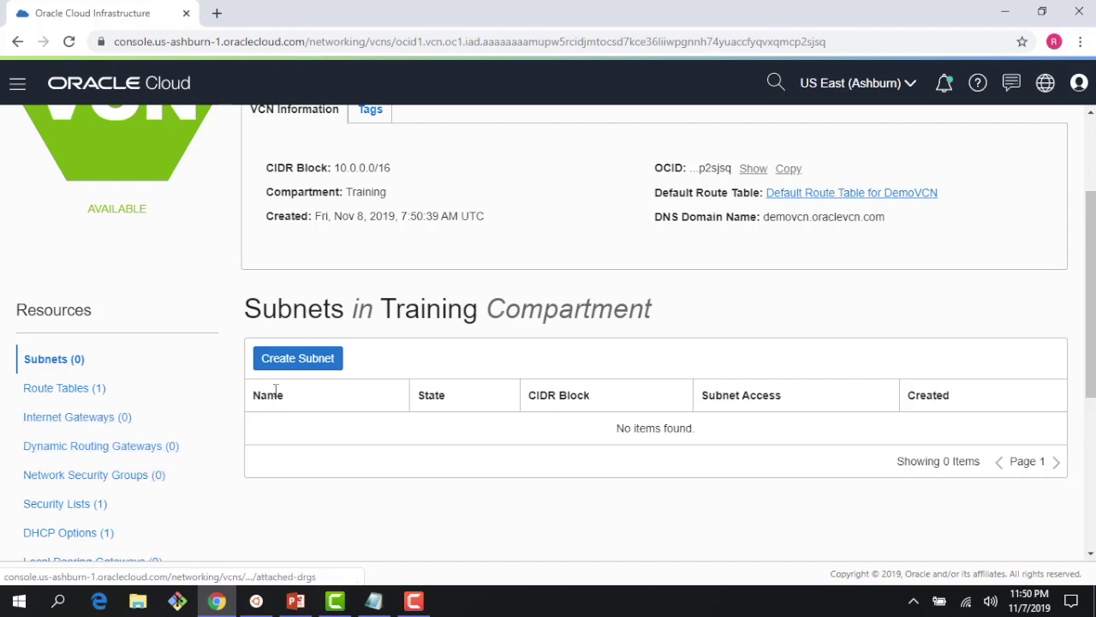
left_click(289, 364)
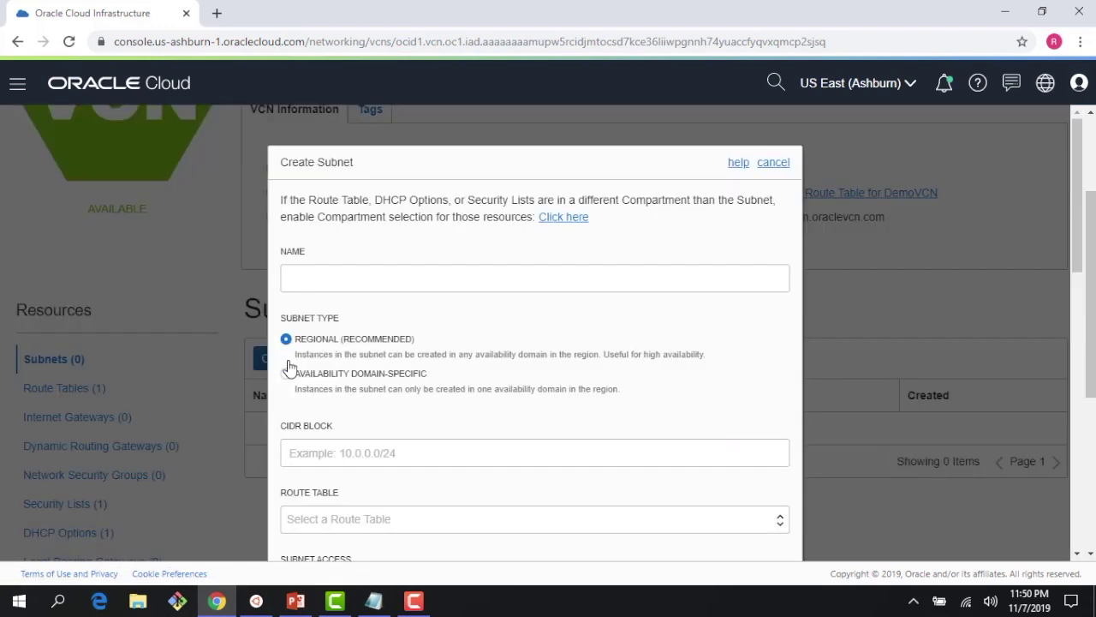
left_click(314, 278)
type("SubnetA")
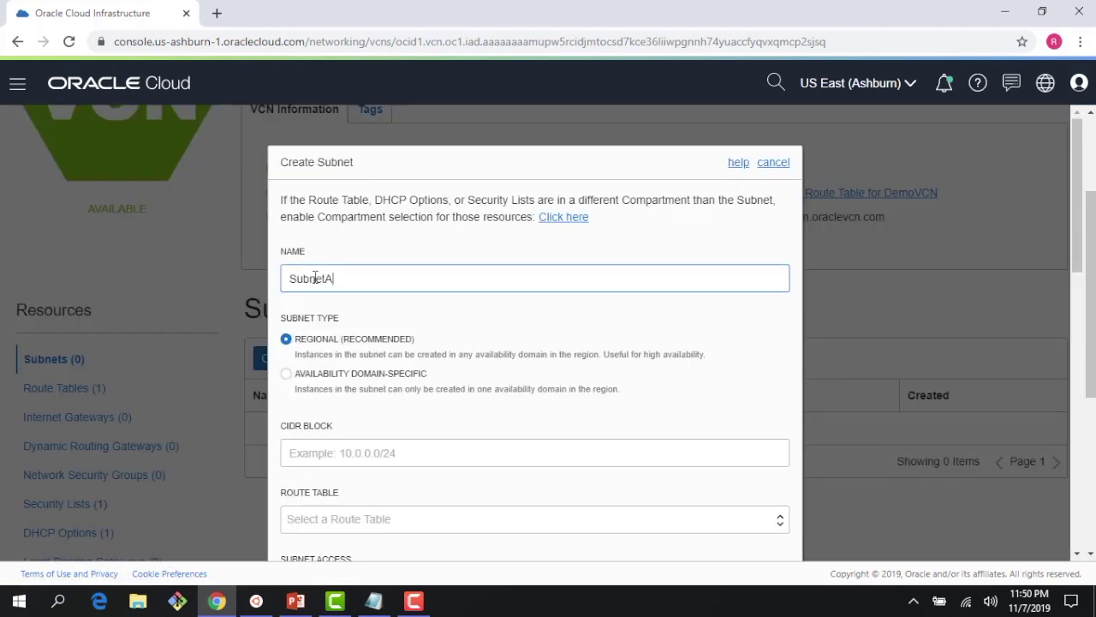
scroll(381, 316, "down", 1)
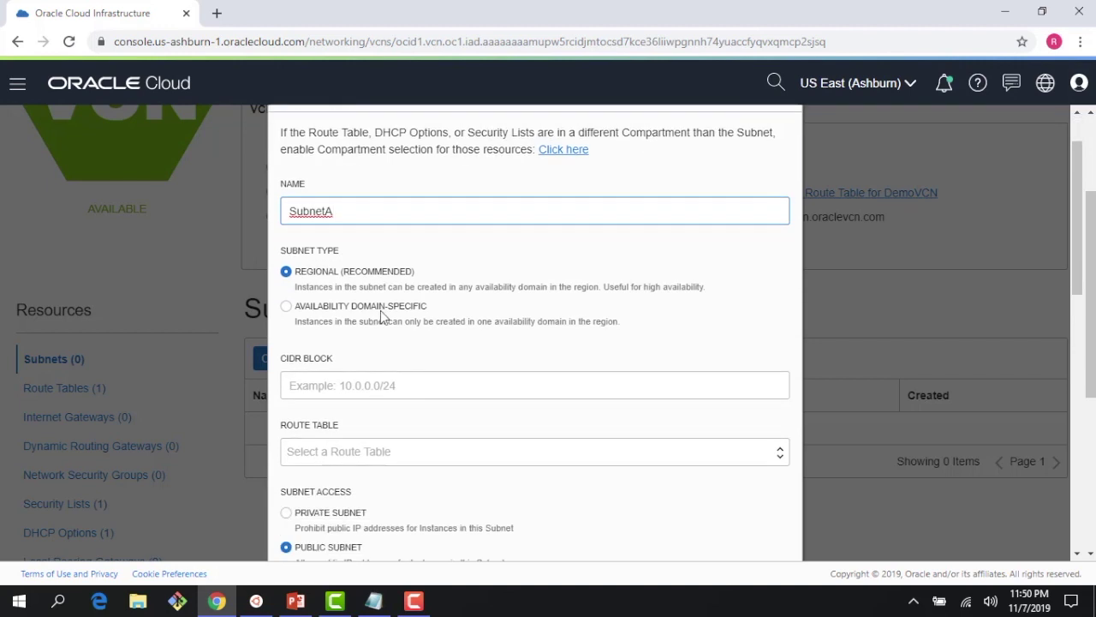
left_click(378, 370)
type("10.0.")
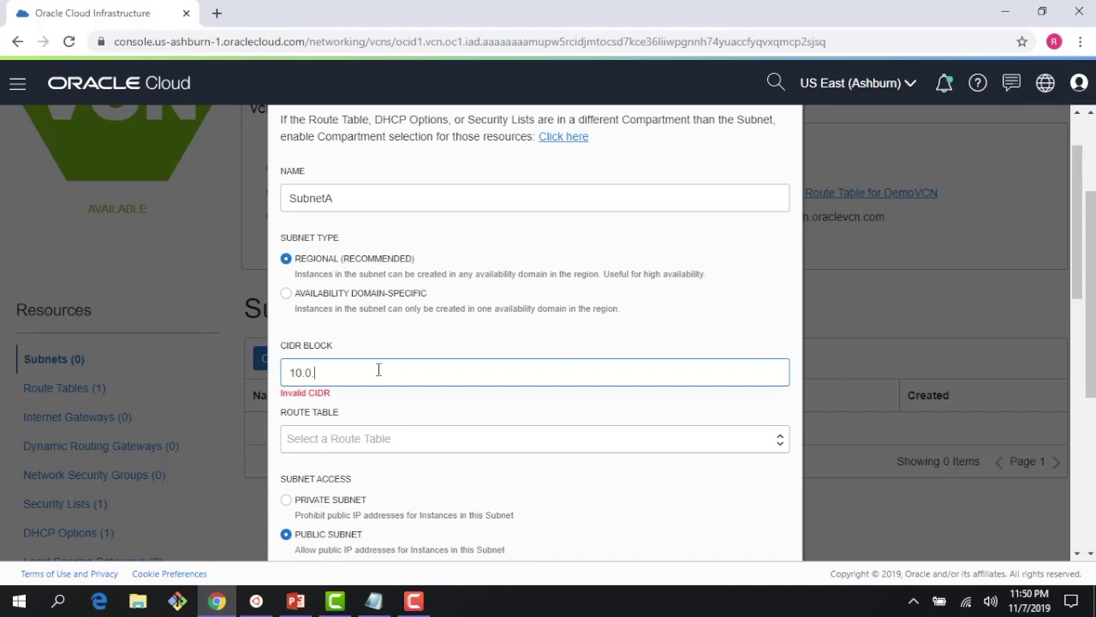
type("1.0/24")
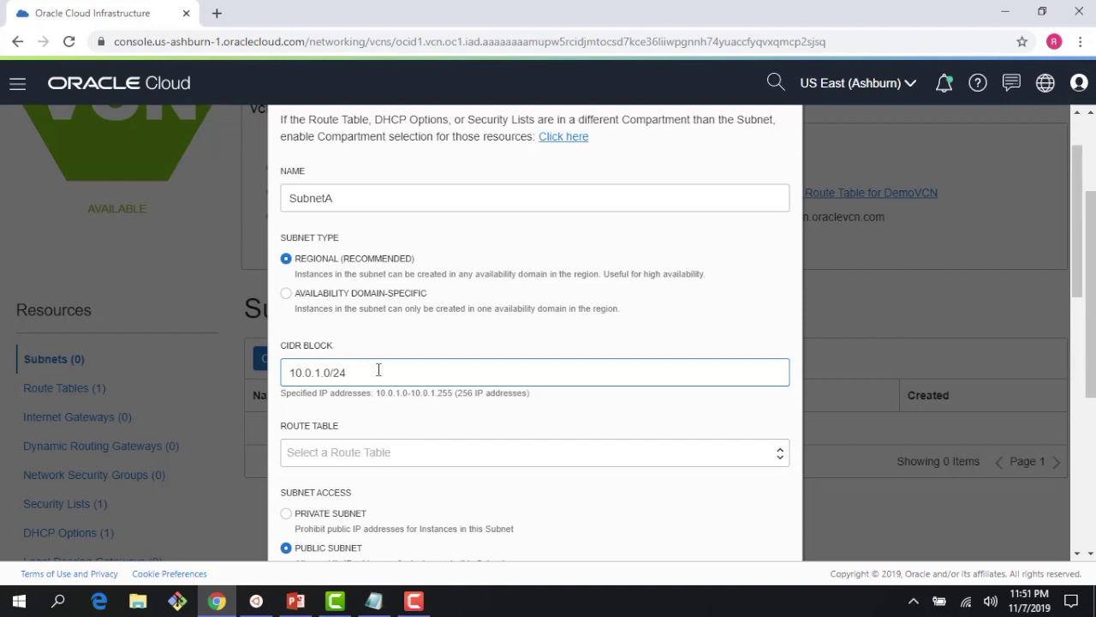
- Assign the default route table and the default security list for DemoVCN to the new subnet
scroll(380, 370, "down", 1)
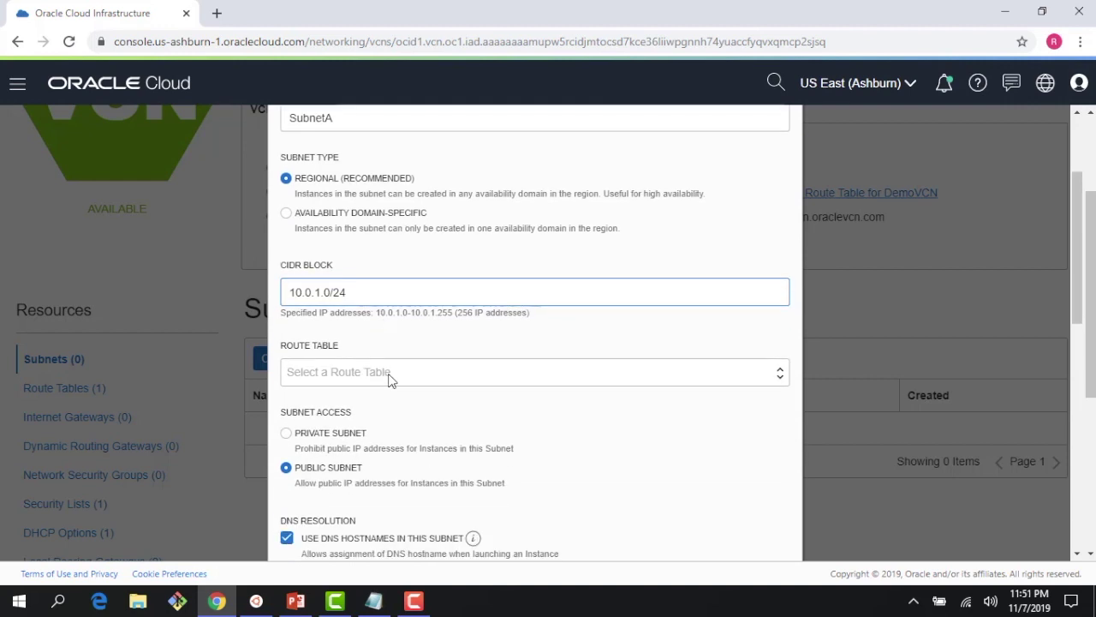
left_click(388, 374)
left_click(404, 427)
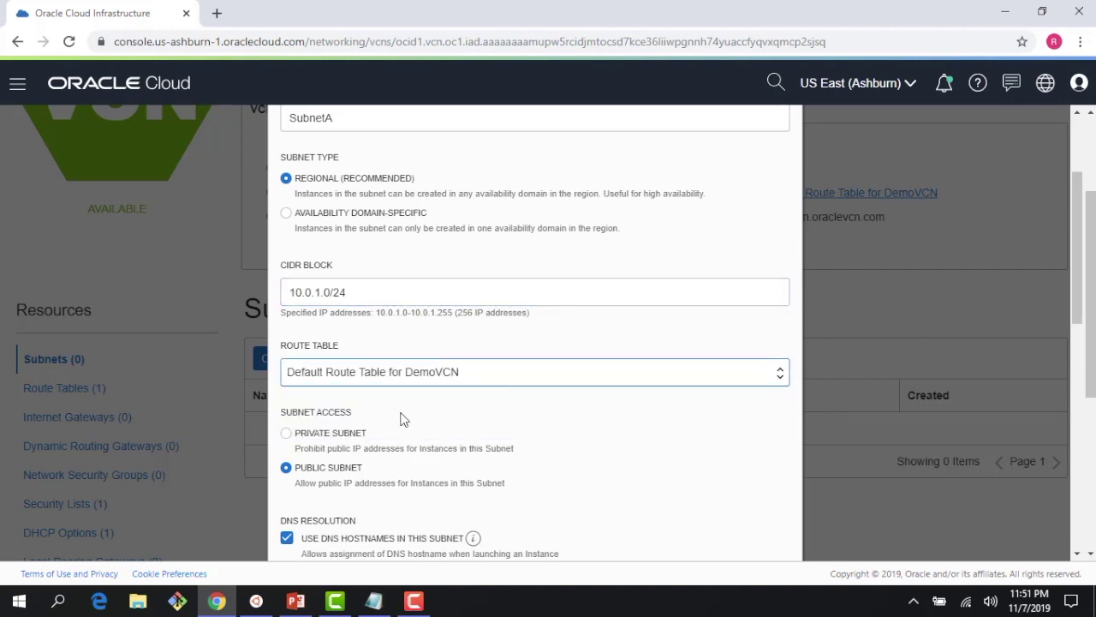
scroll(404, 418, "down", 2)
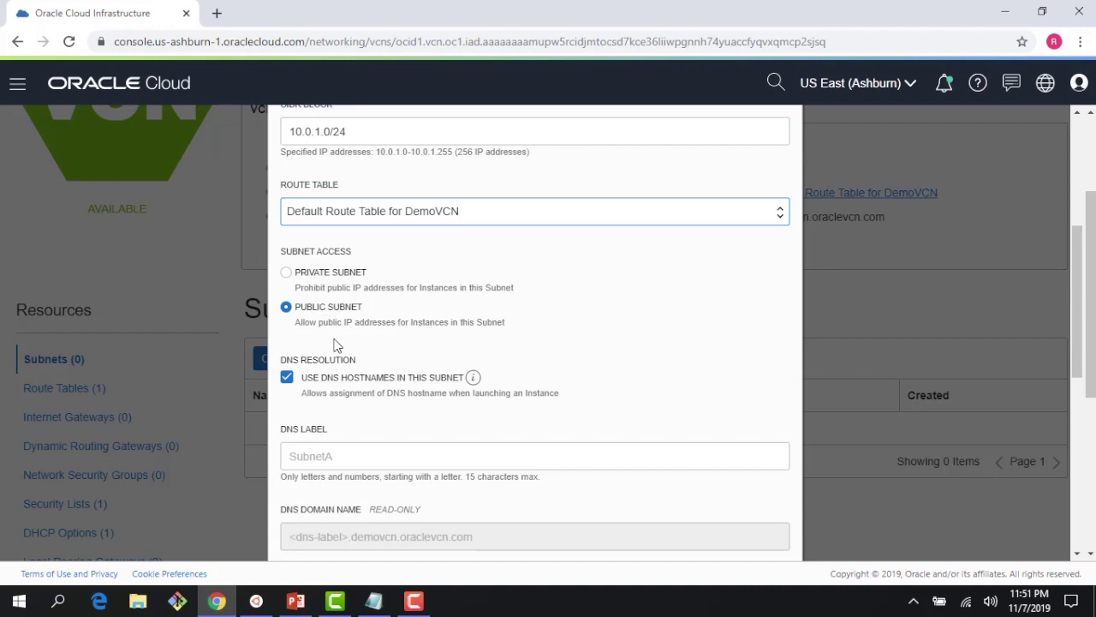
scroll(351, 377, "down", 3)
scroll(371, 410, "down", 1)
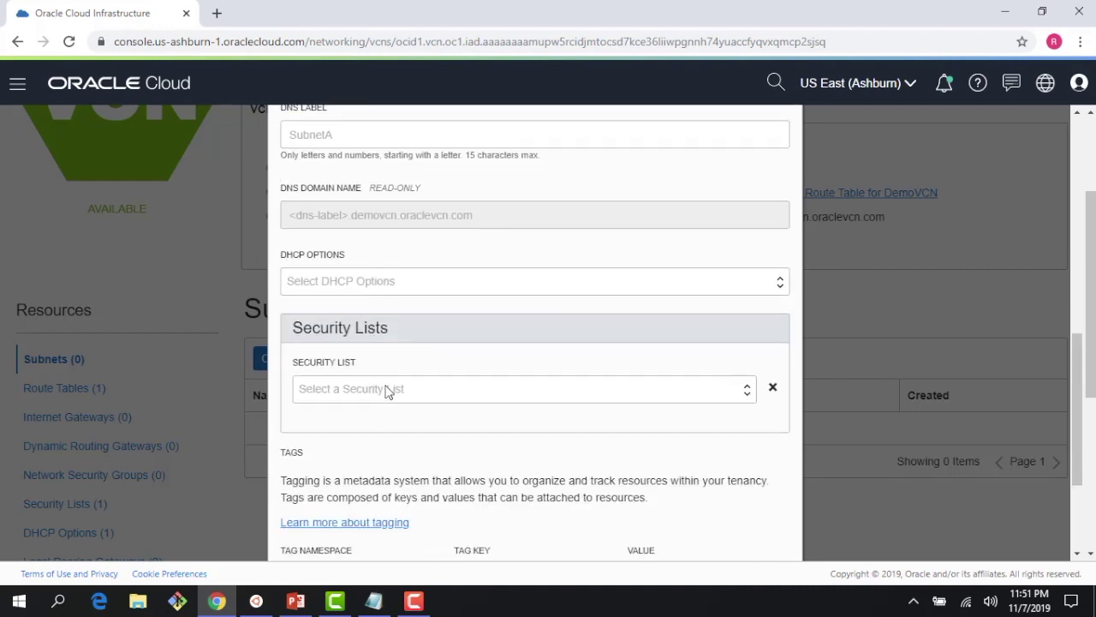
left_click(454, 389)
left_click(397, 443)
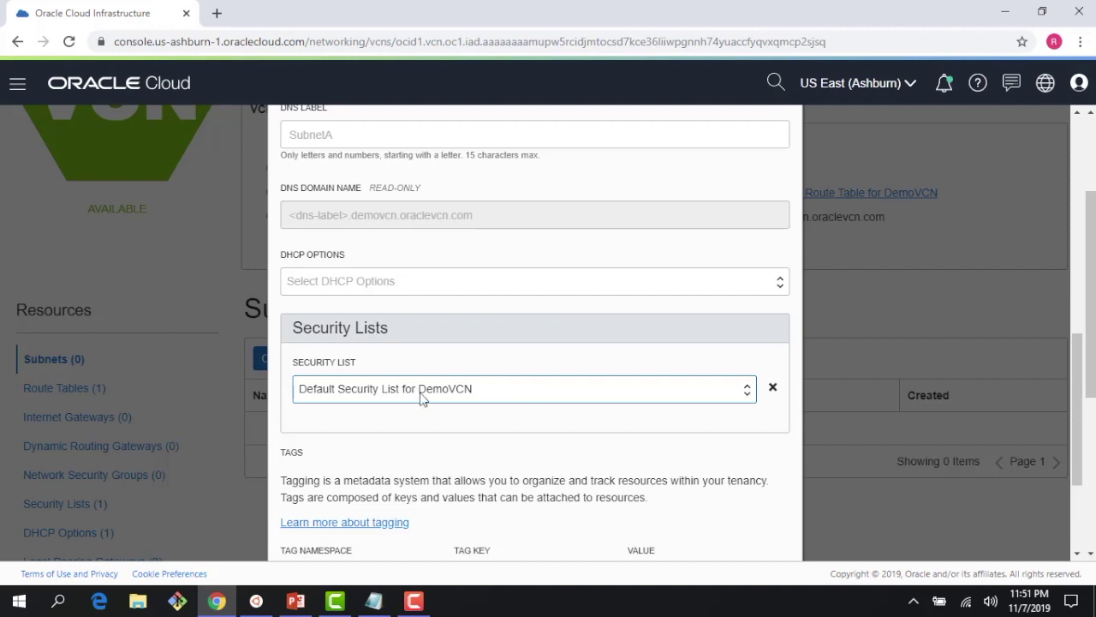
- Review the settings entered for SubnetA and create the subnet
scroll(419, 398, "down", 1)
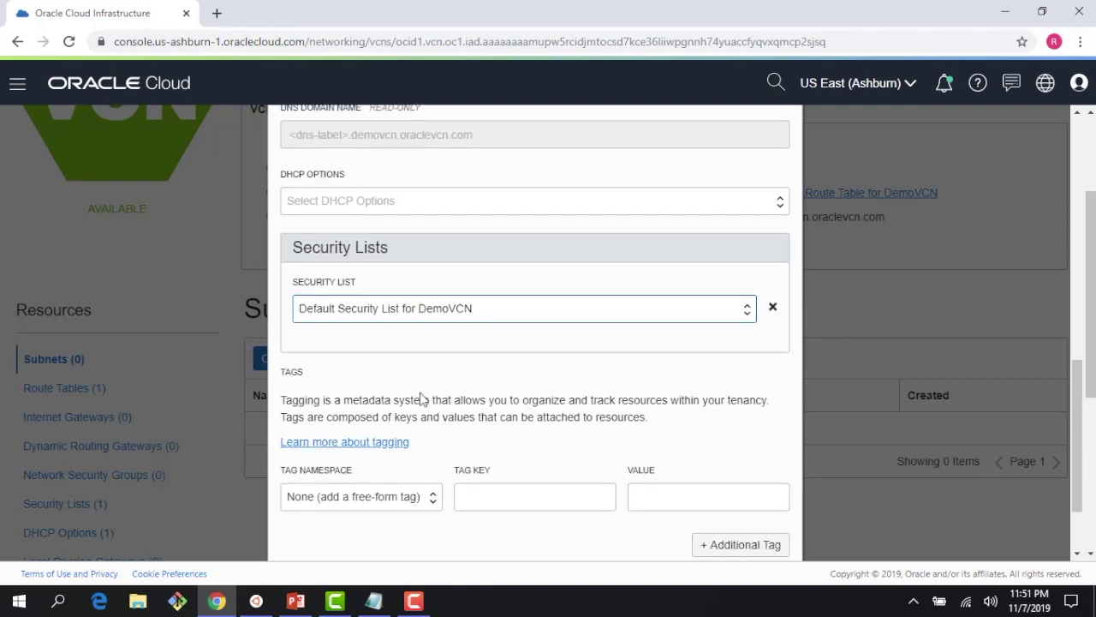
scroll(416, 367, "down", 1)
scroll(415, 369, "up", 1)
scroll(415, 367, "up", 10)
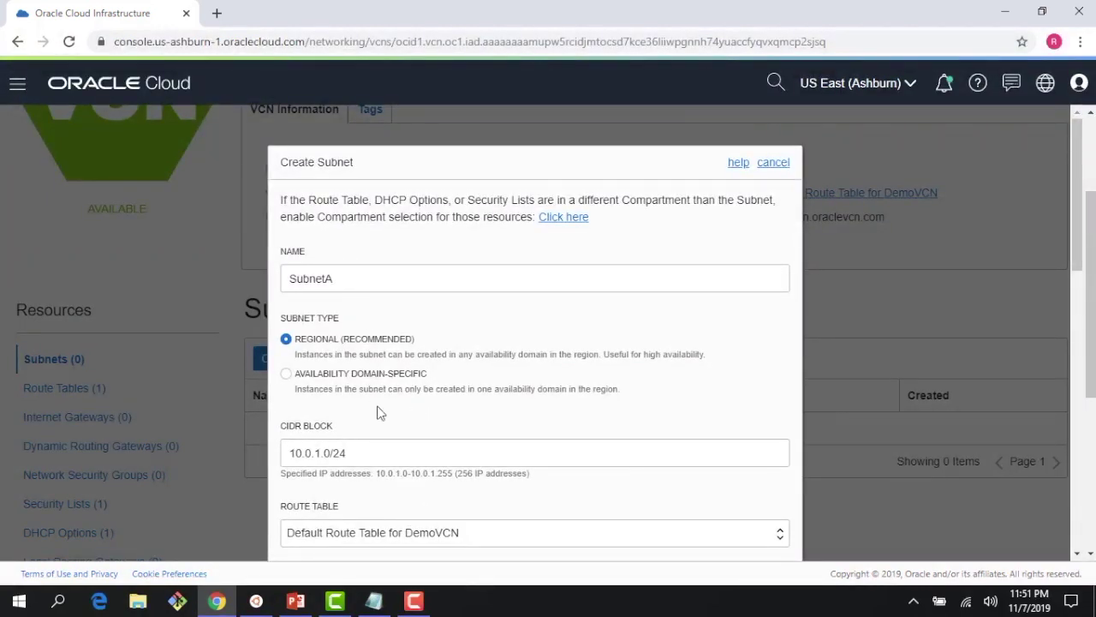
scroll(379, 409, "down", 1)
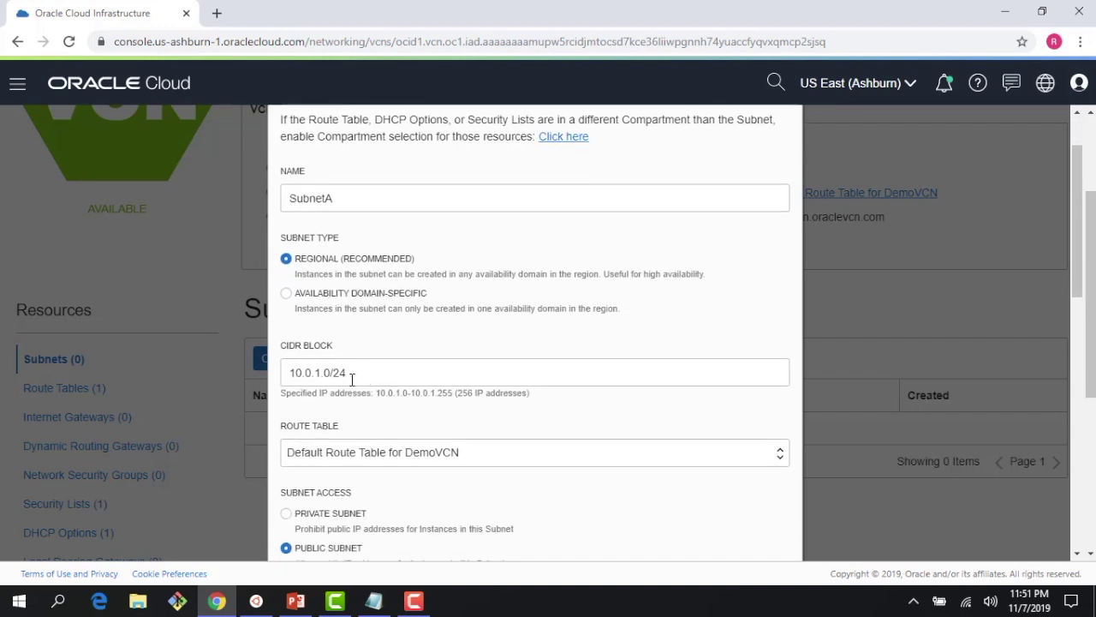
scroll(357, 414, "down", 2)
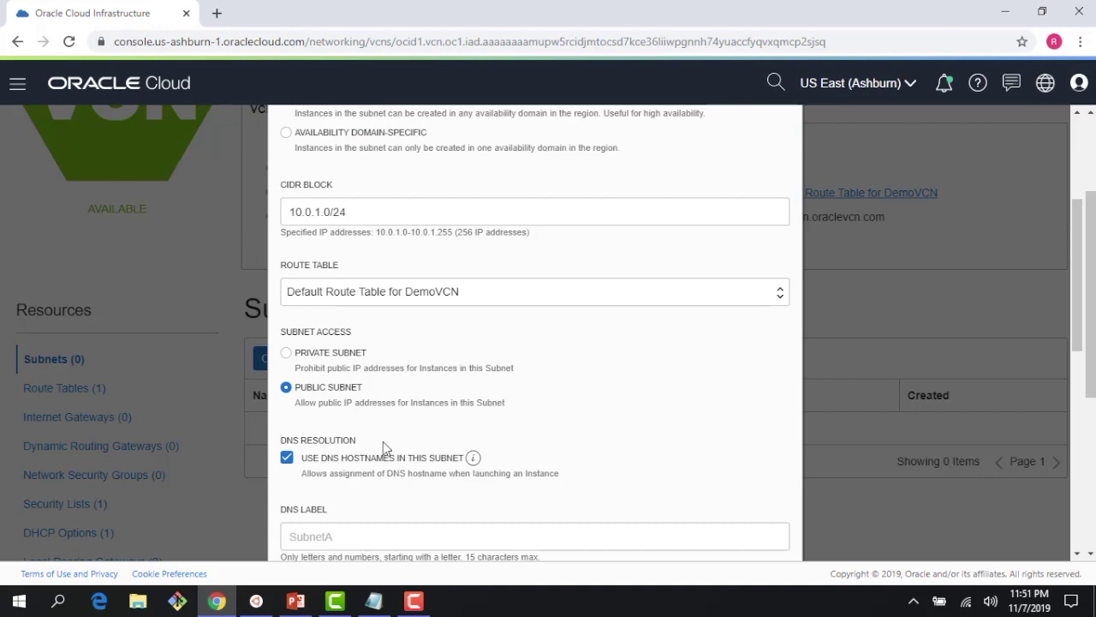
scroll(371, 453, "down", 3)
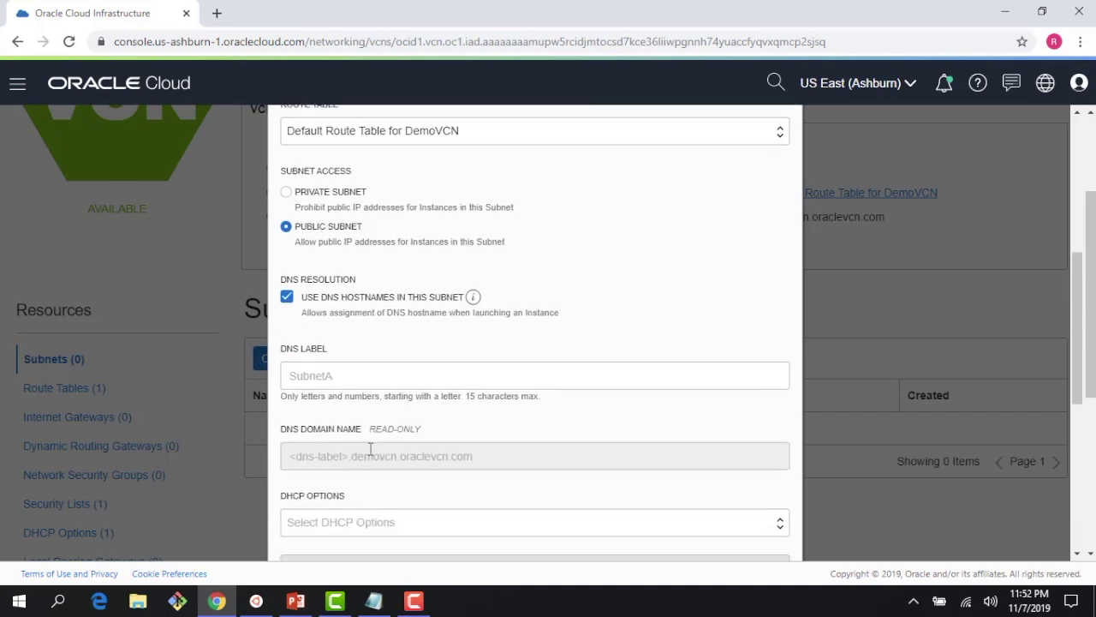
scroll(371, 454, "down", 2)
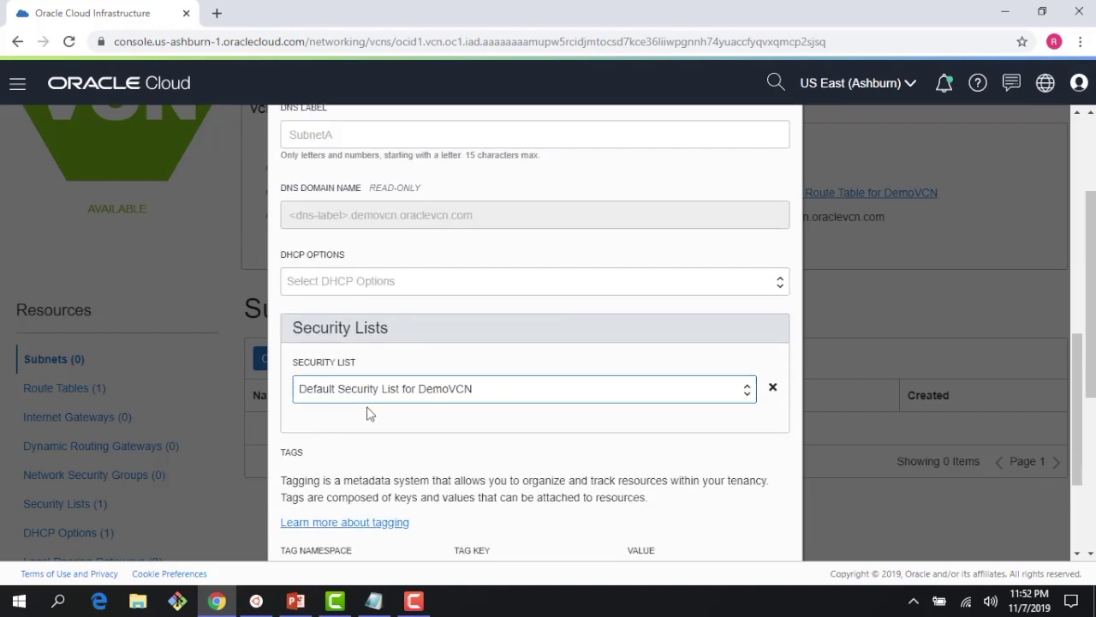
scroll(367, 411, "down", 2)
left_click(331, 522)
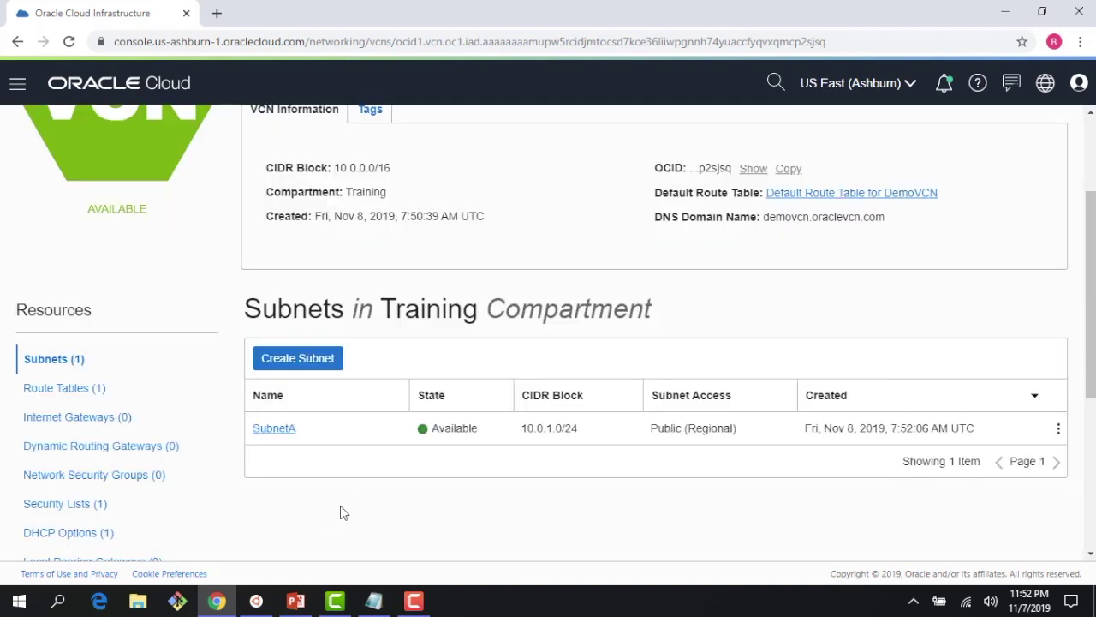
- Go to the list of compute instances in the Training compartment and look through it
scroll(279, 506, "up", 2)
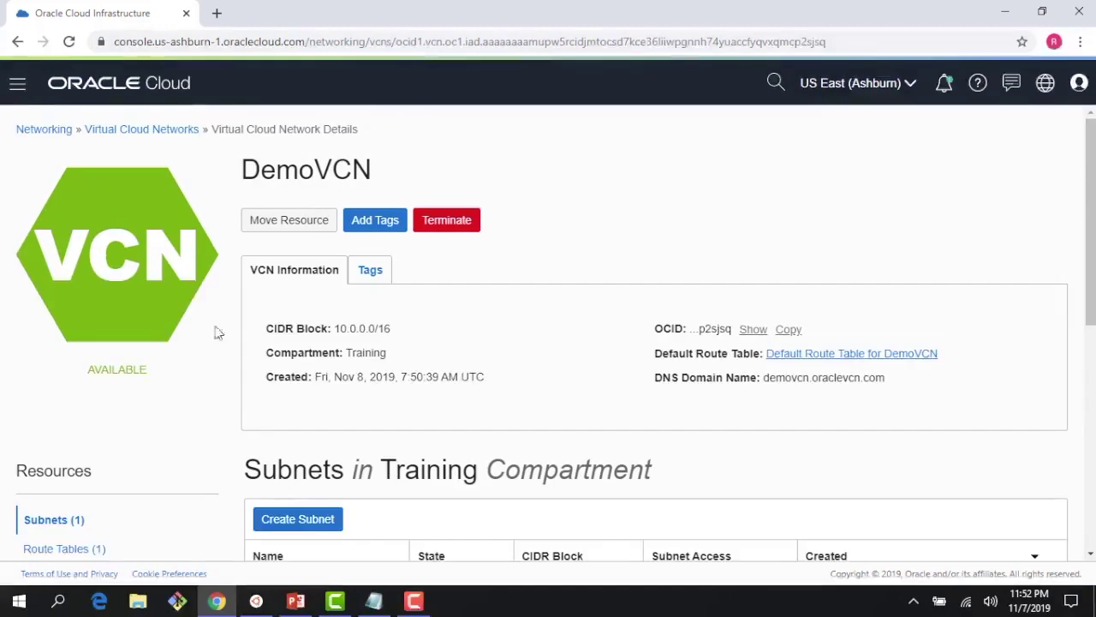
left_click(19, 84)
mouse_move(49, 156)
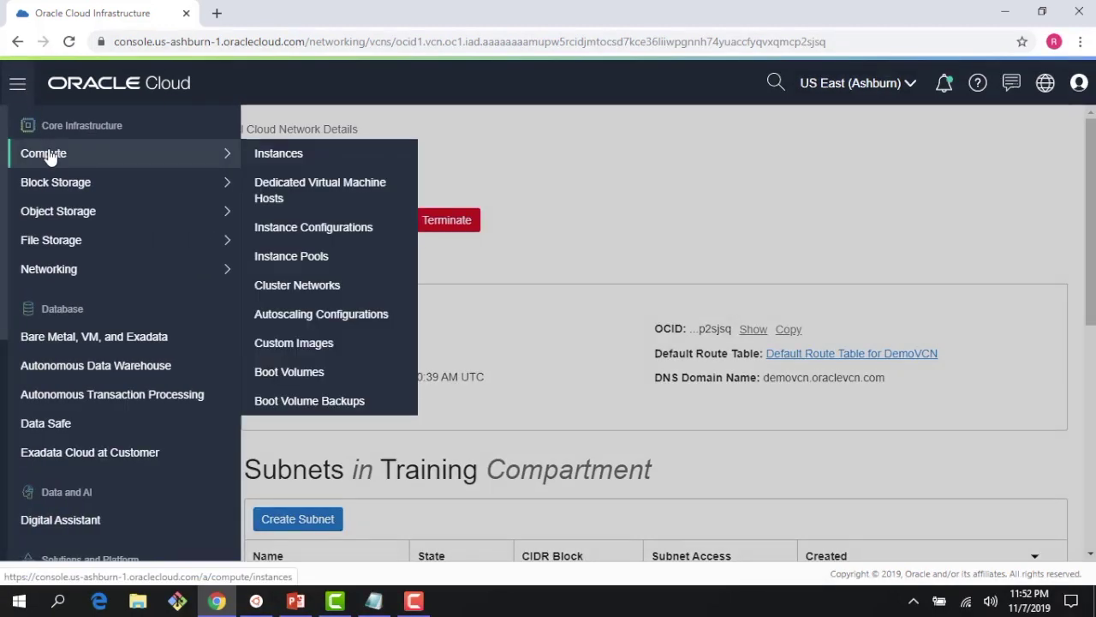
left_click(269, 156)
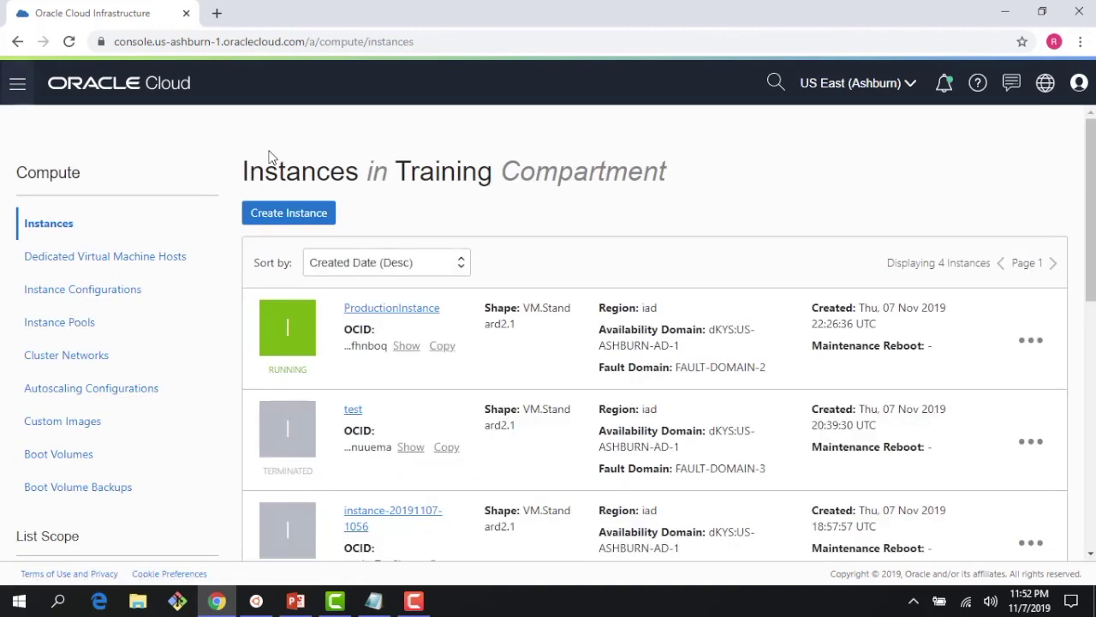
scroll(465, 543, "down", 2)
scroll(446, 514, "up", 2)
- Start creating a new compute instance and name it Web
left_click(292, 214)
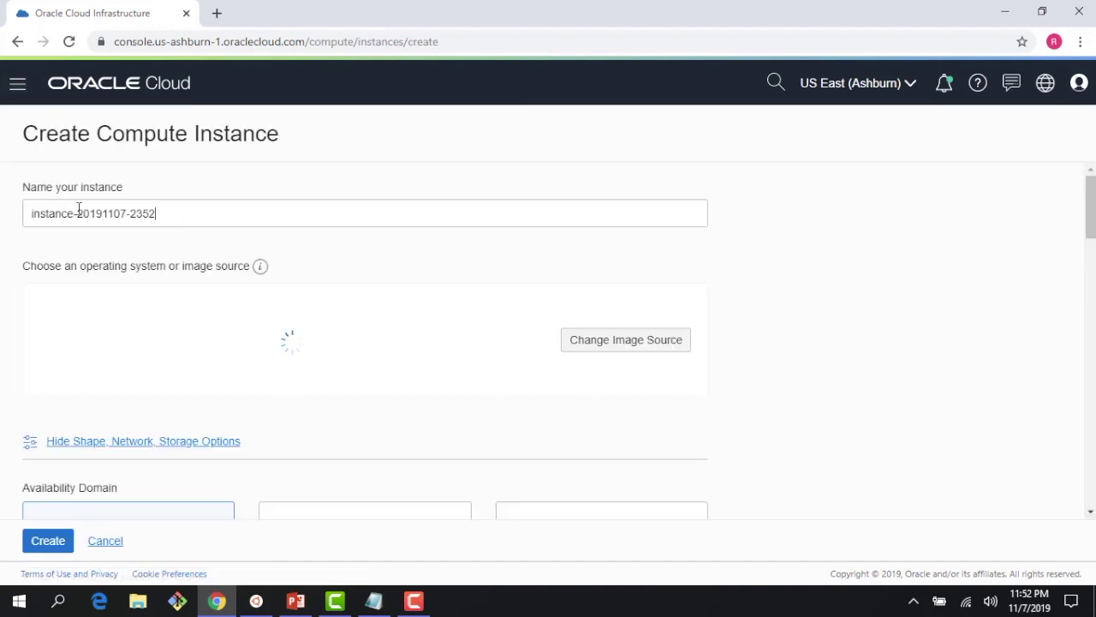
triple_click(24, 213)
type("Web")
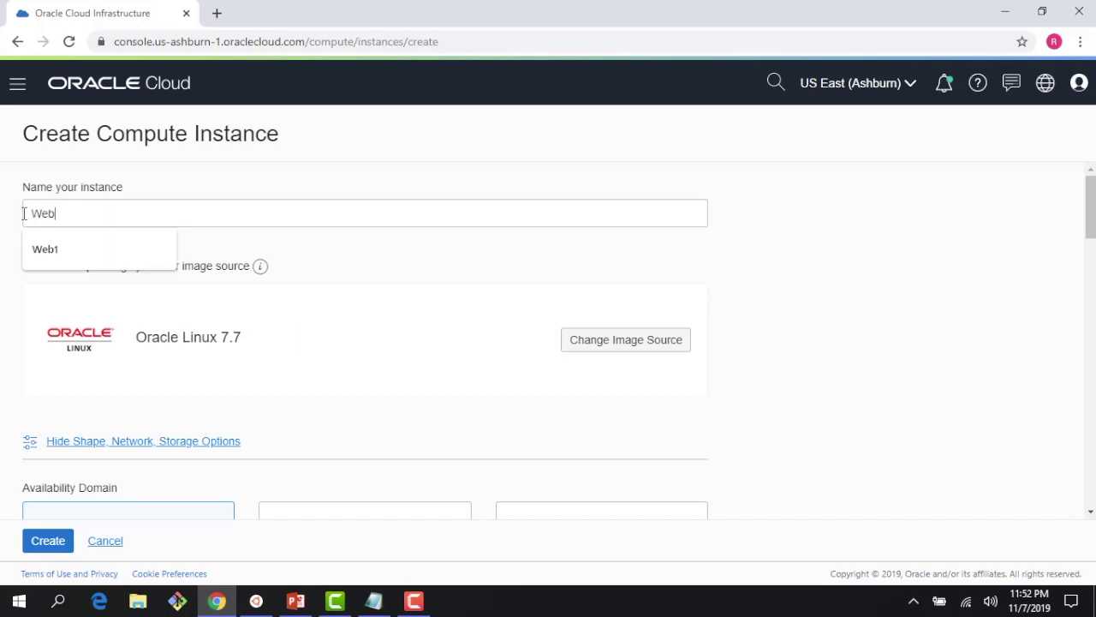
left_click(799, 299)
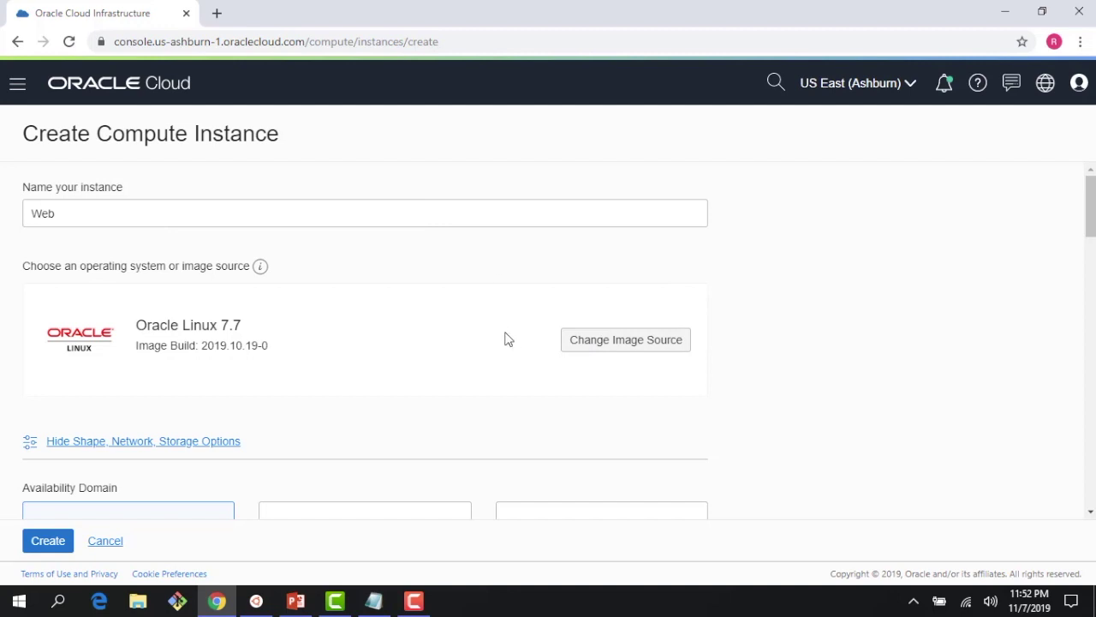
- Review the placement, shape and networking settings for the Web instance and assign it a public IP address
scroll(362, 338, "down", 2)
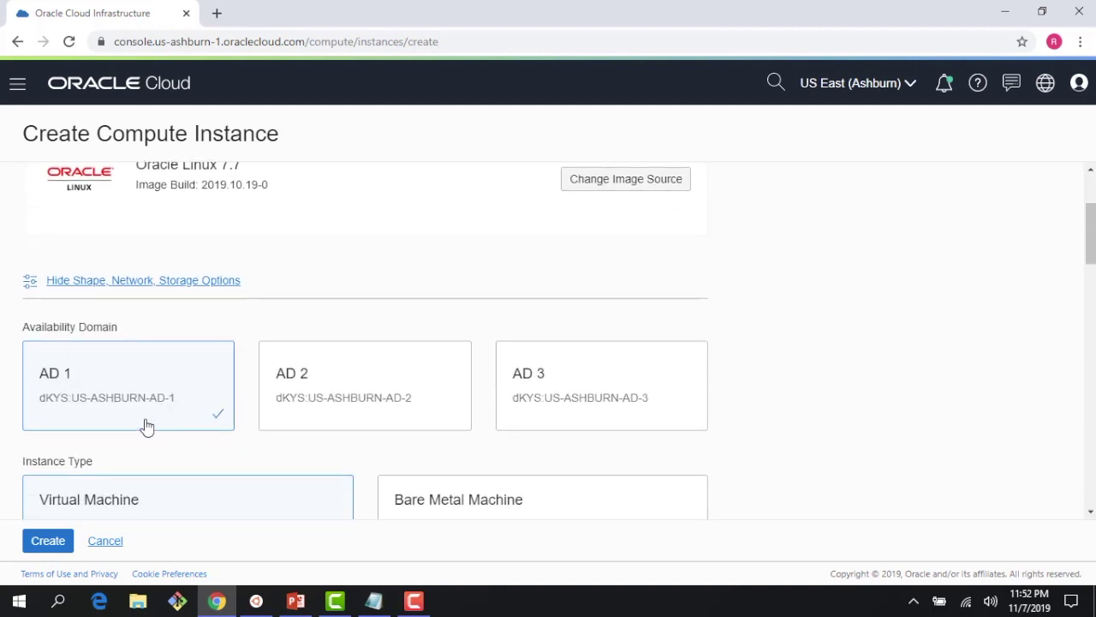
scroll(154, 420, "down", 2)
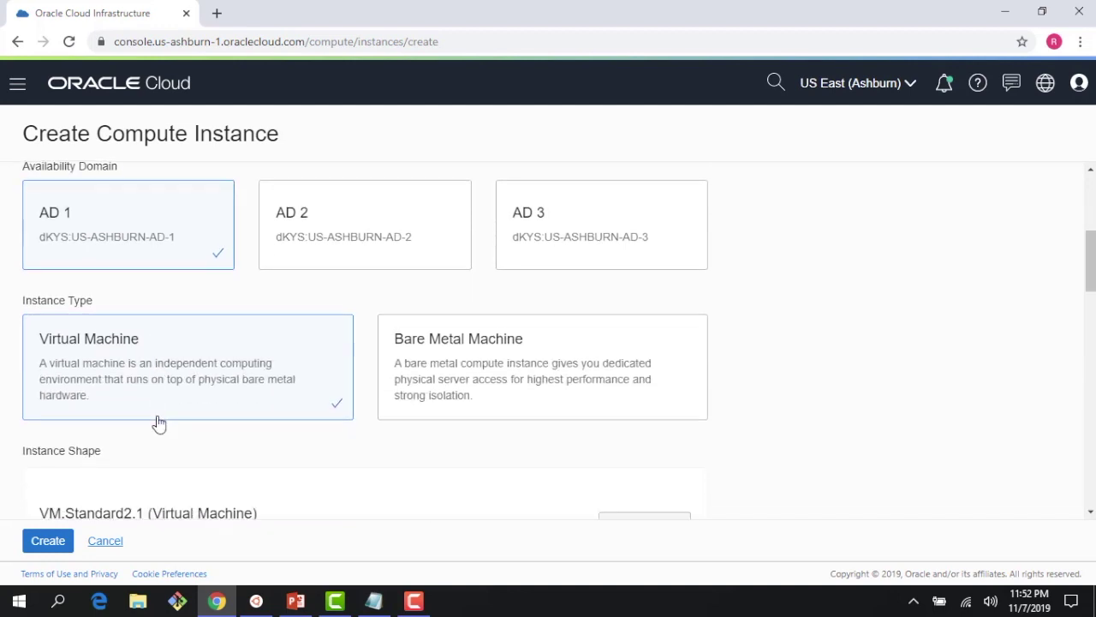
scroll(171, 389, "down", 1)
scroll(171, 392, "down", 1)
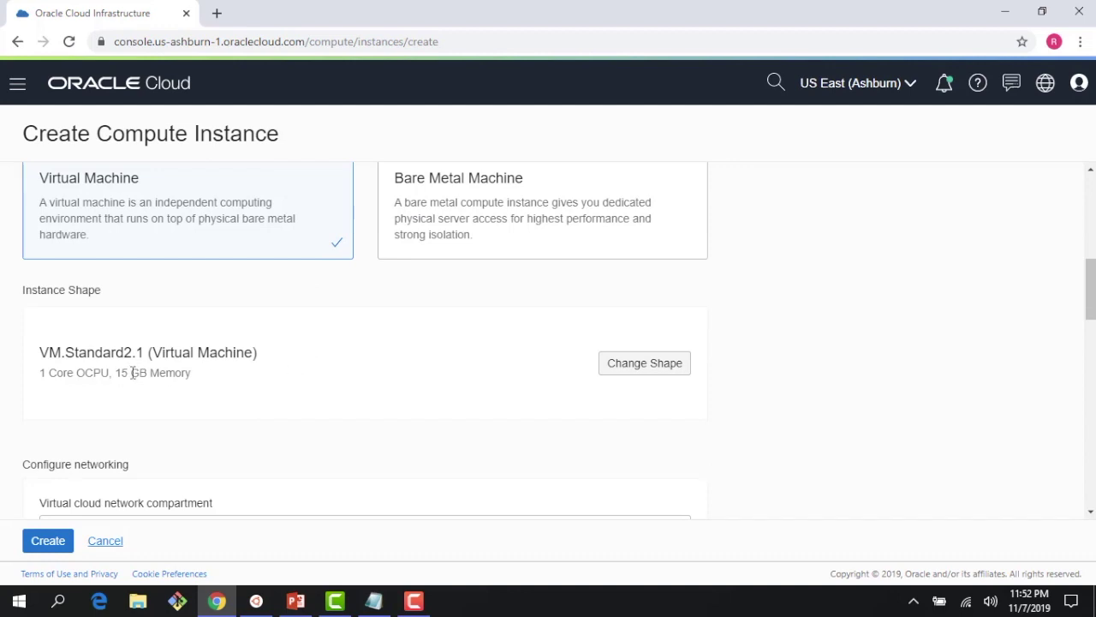
scroll(122, 387, "down", 3)
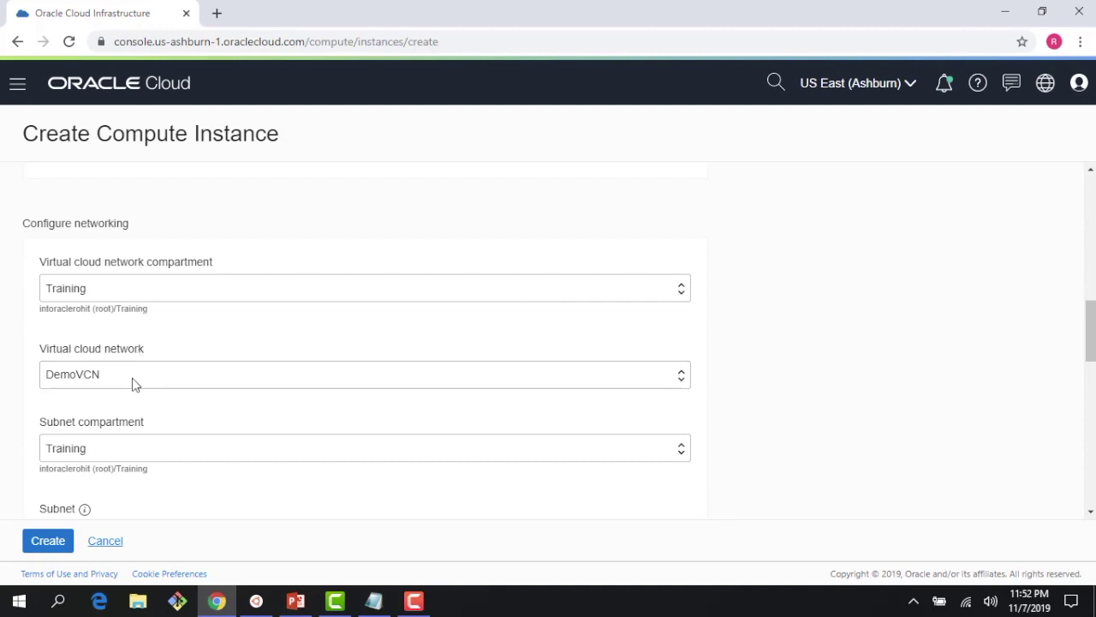
scroll(122, 381, "down", 2)
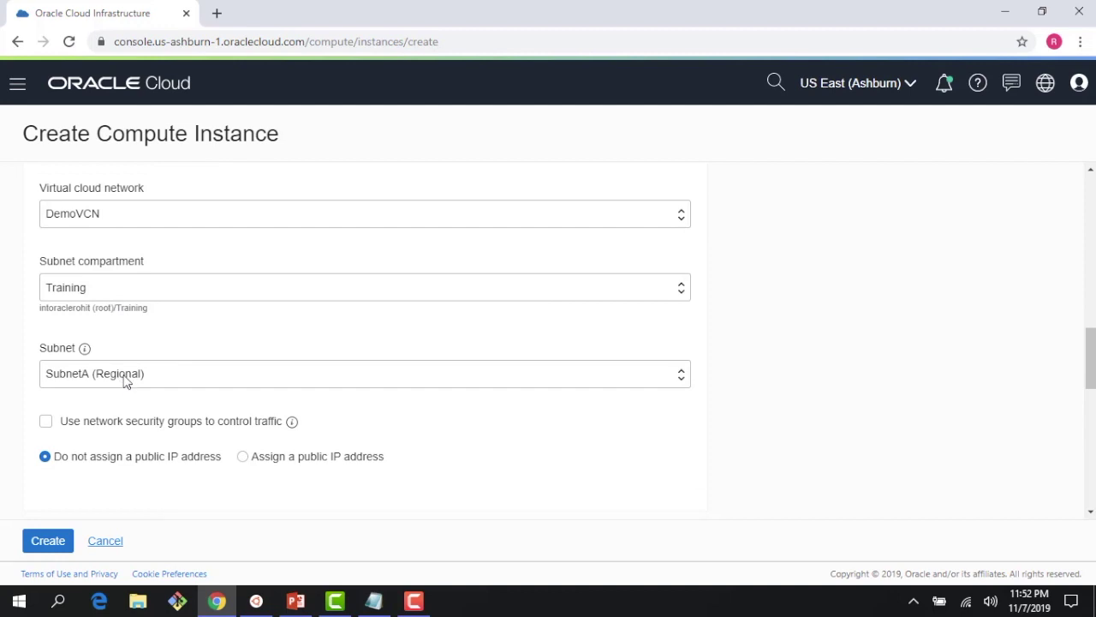
scroll(131, 401, "down", 1)
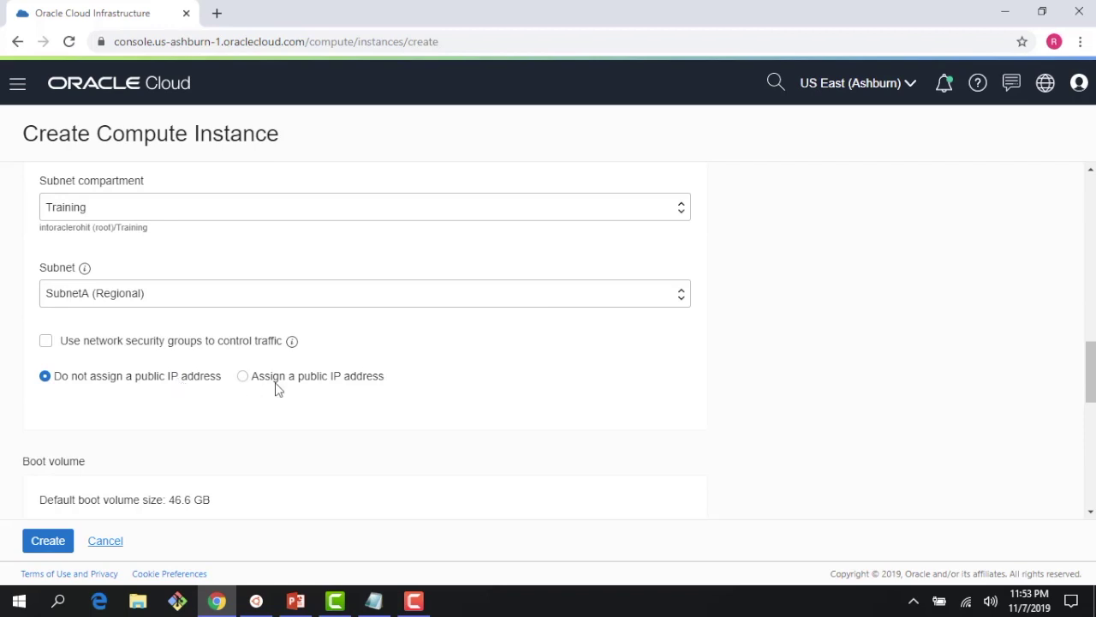
left_click(245, 379)
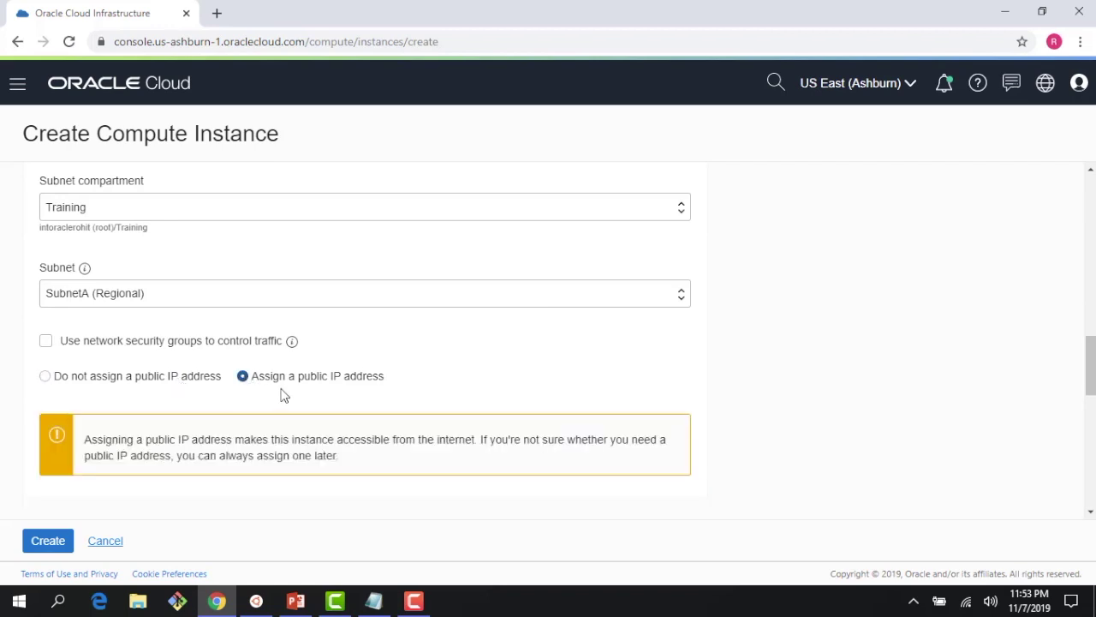
- Keep the default boot volume settings, paste the SSH public key for the instance, and create it
scroll(286, 396, "down", 2)
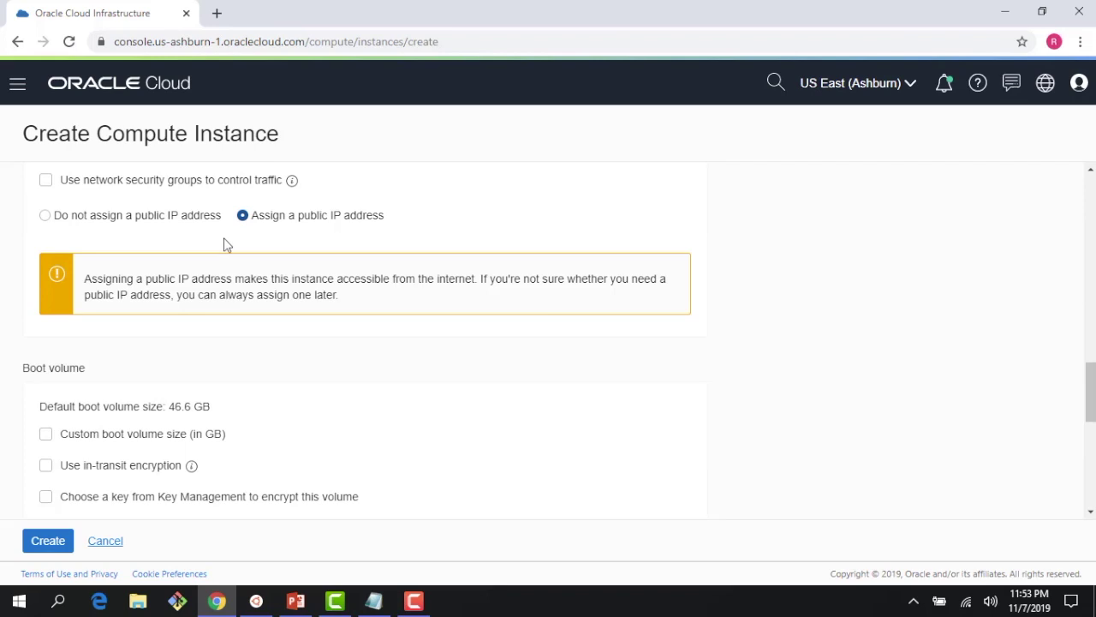
scroll(282, 274, "down", 2)
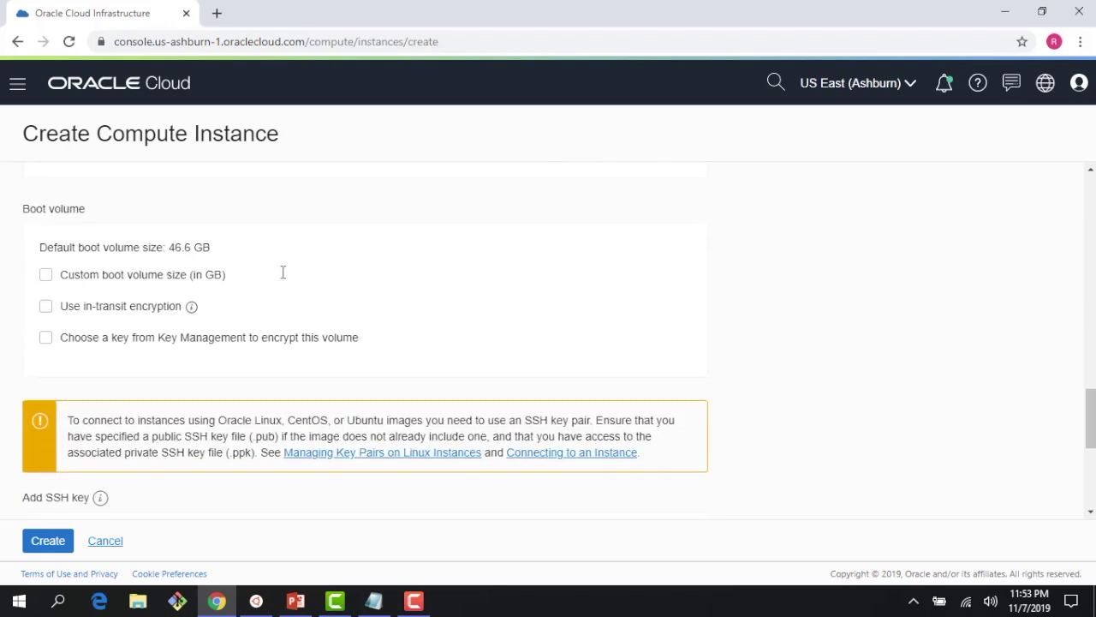
scroll(283, 276, "down", 2)
scroll(114, 197, "up", 2)
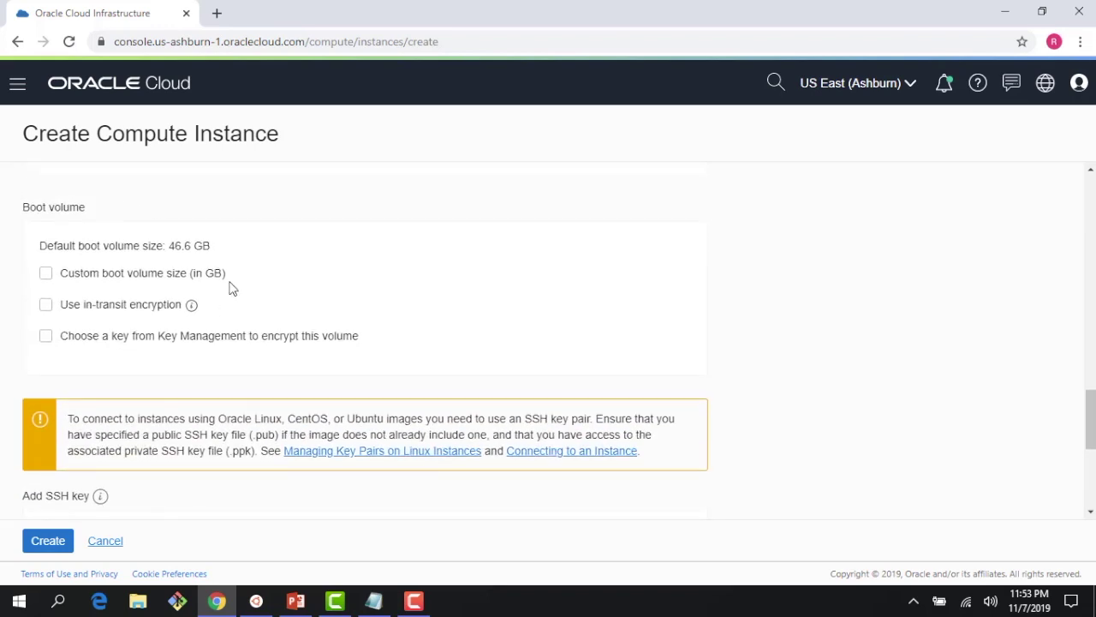
scroll(230, 289, "down", 2)
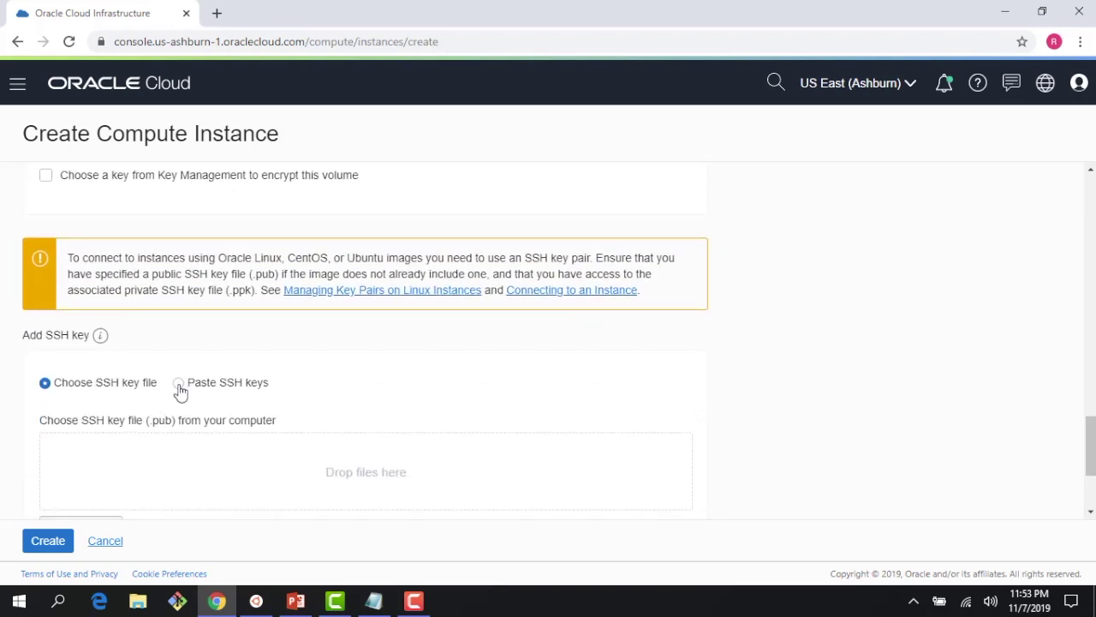
left_click(178, 382)
left_click(188, 445)
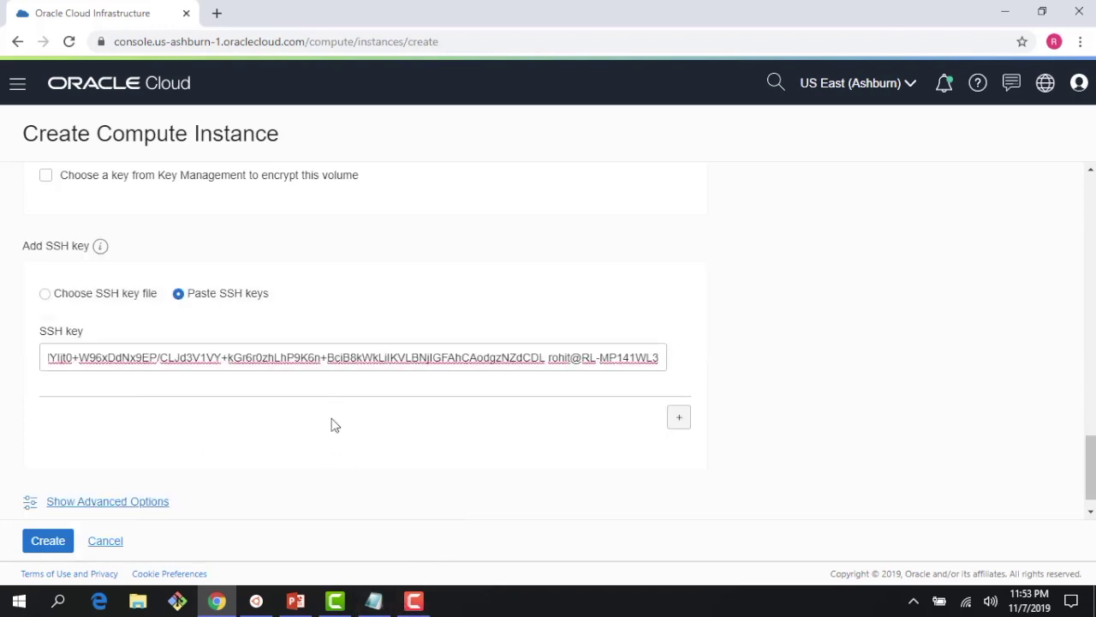
scroll(356, 440, "down", 1)
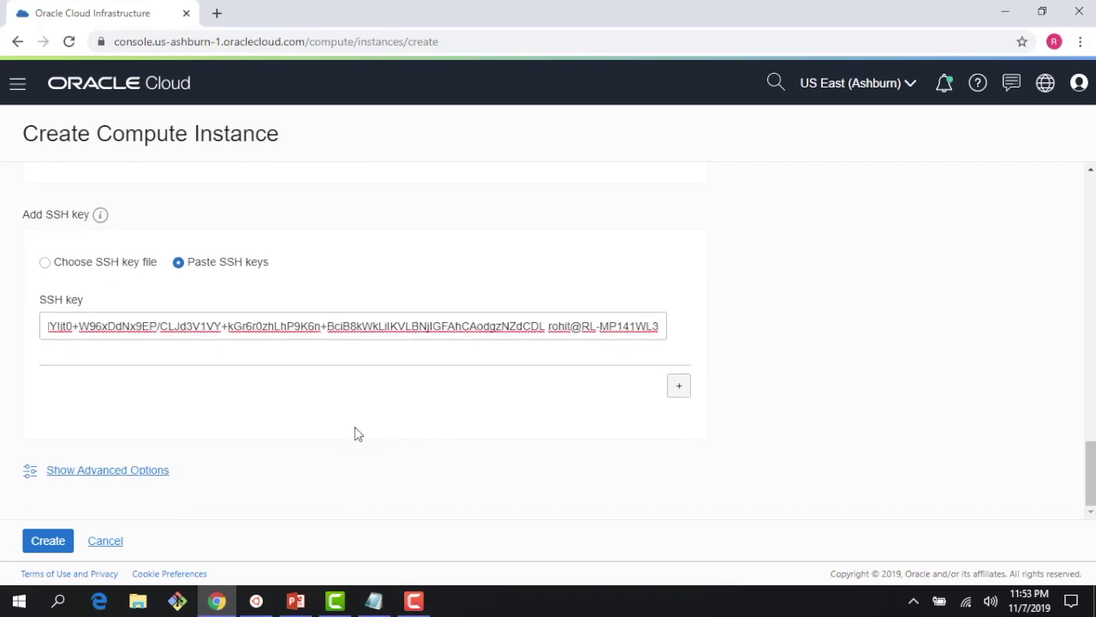
left_click(48, 542)
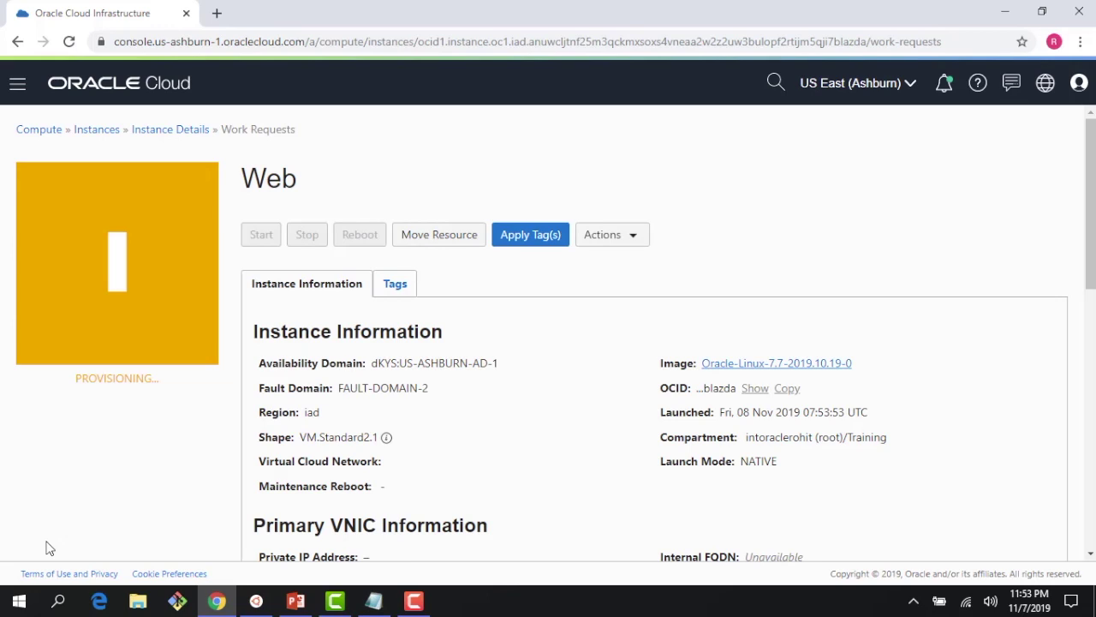
- Go to the virtual cloud networks in the Training compartment and open the details of DemoVCN
left_click(16, 89)
mouse_move(84, 270)
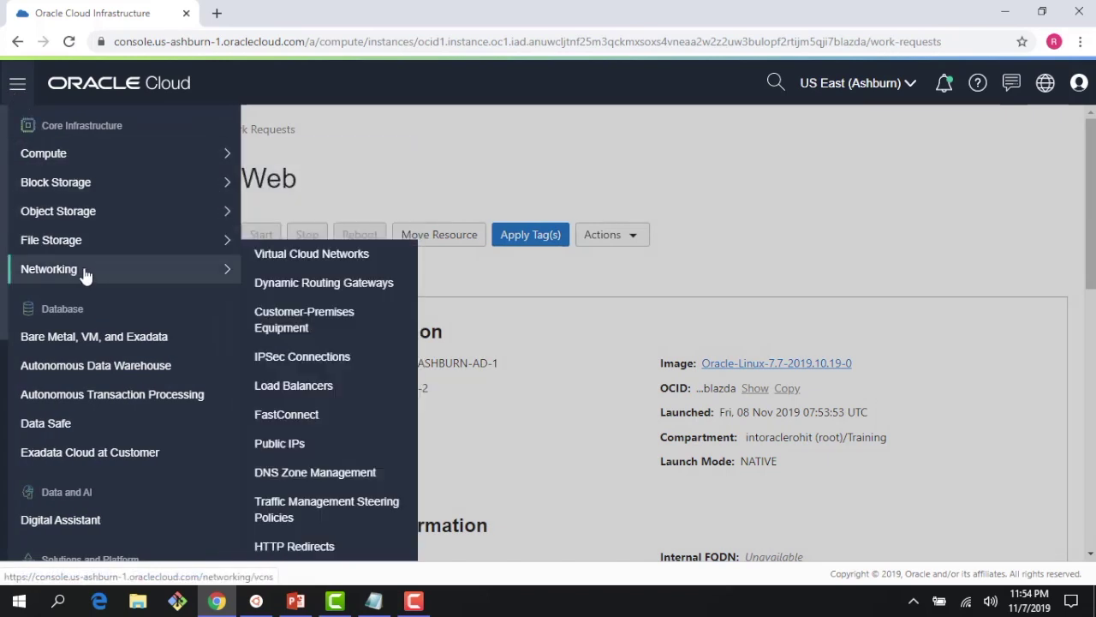
left_click(268, 267)
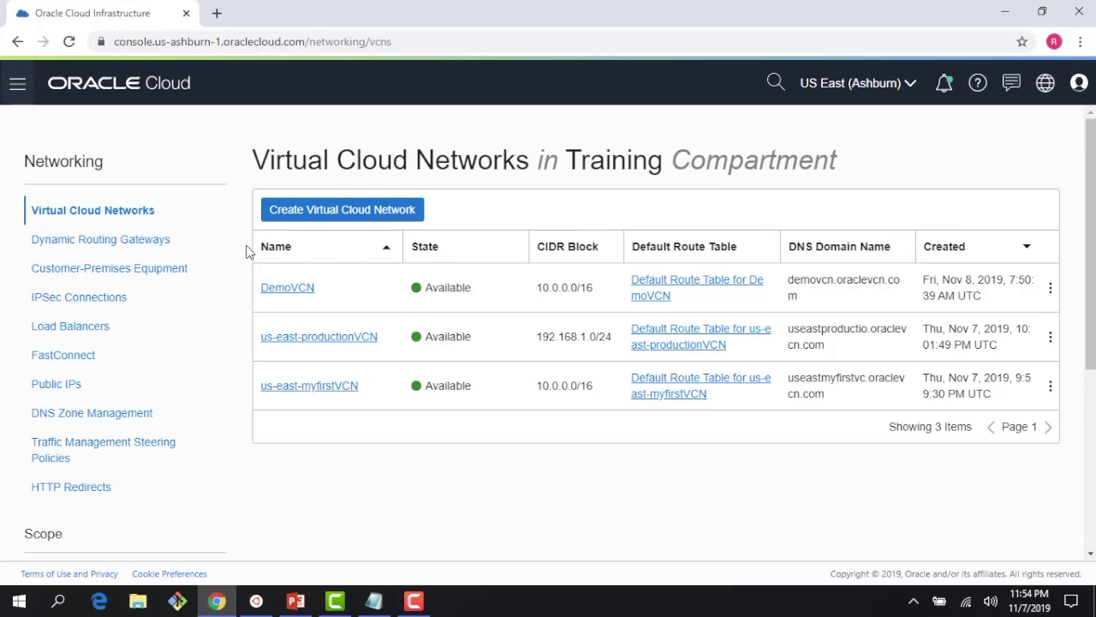
left_click(296, 289)
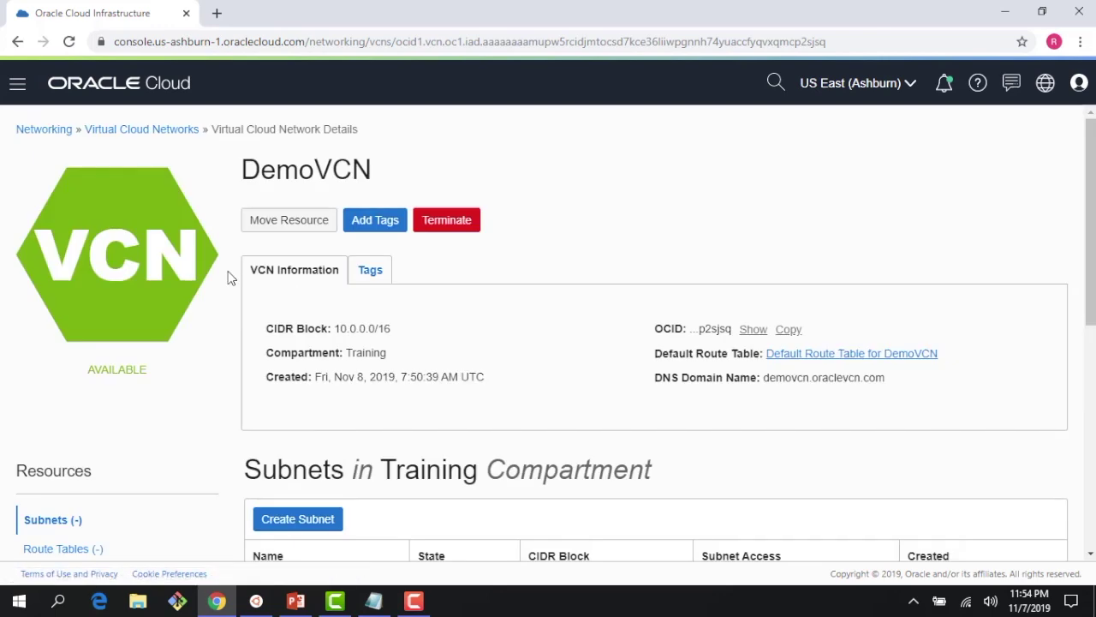
- Create an internet gateway named IGW for DemoVCN in the Training compartment
scroll(219, 291, "down", 2)
left_click(70, 419)
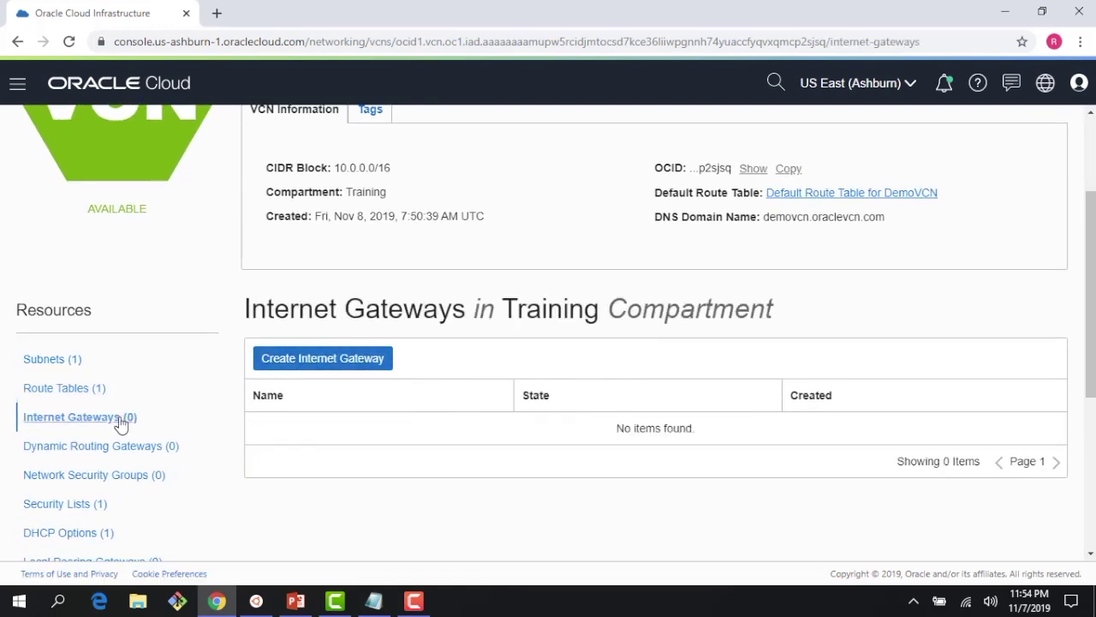
left_click(299, 366)
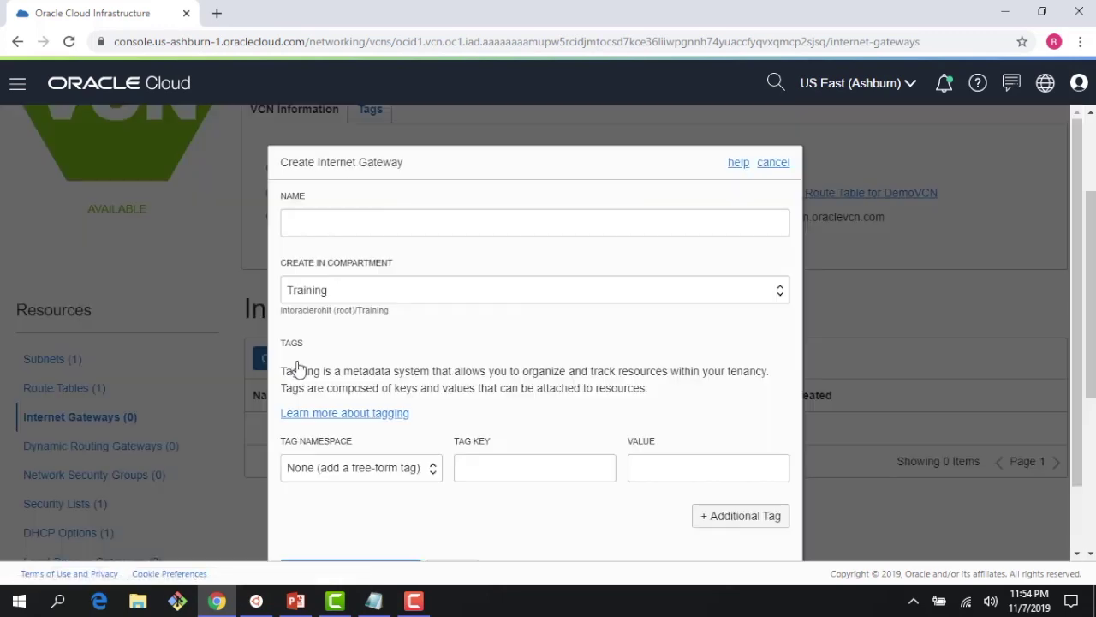
left_click(321, 219)
type("IGW")
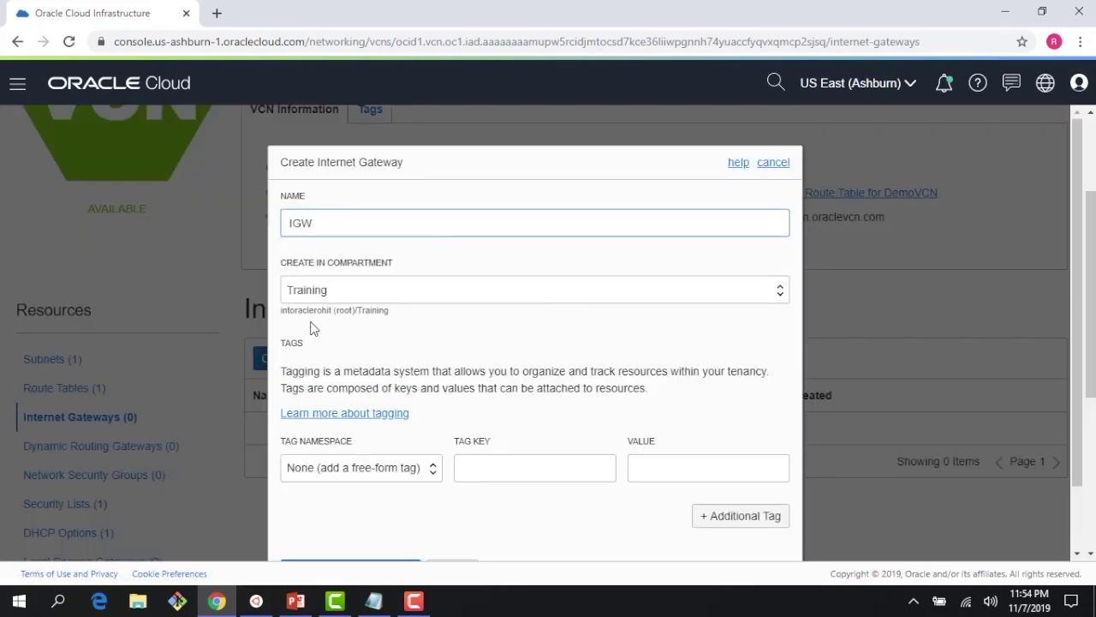
scroll(313, 327, "down", 1)
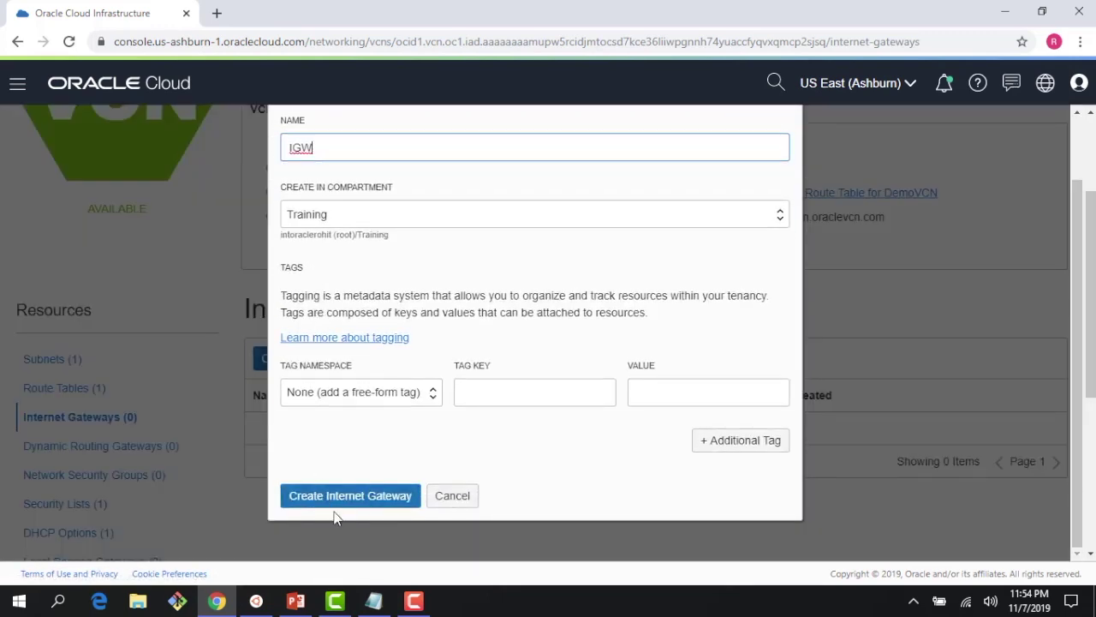
left_click(342, 501)
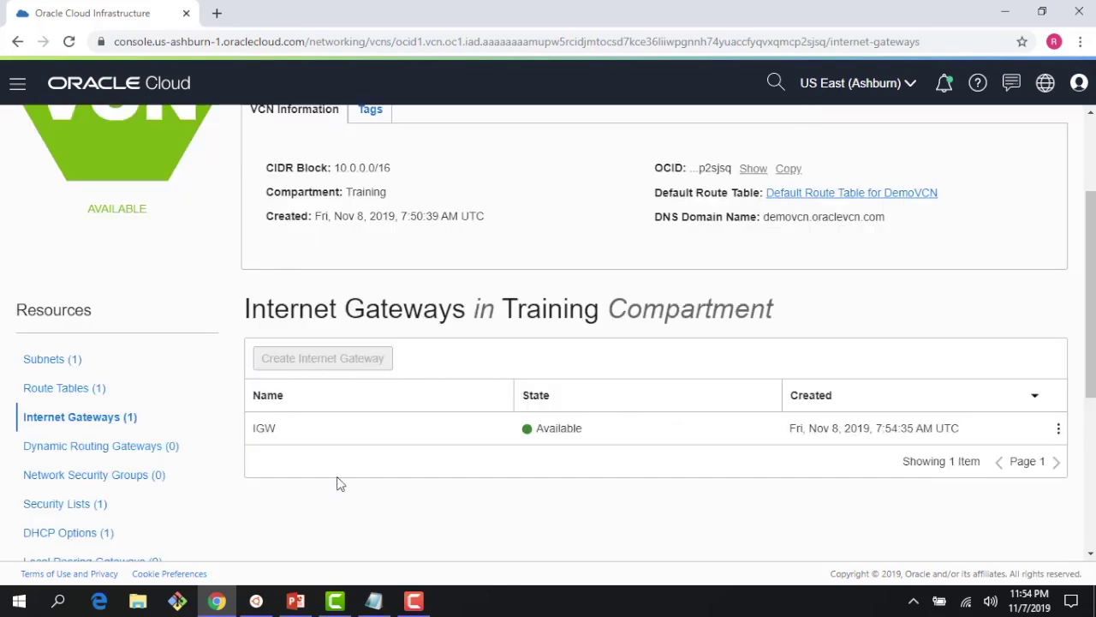
- Add a route rule to DemoVCN's default route table with destination CIDR 0.0.0.0/0 and the internet gateway IGW as target
left_click(79, 392)
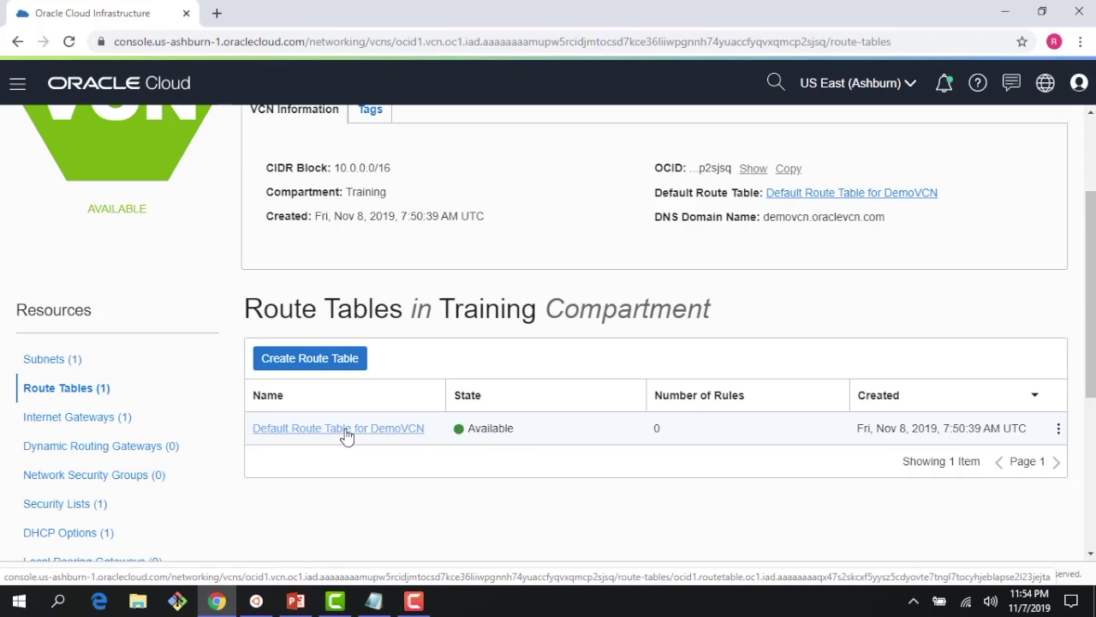
left_click(345, 430)
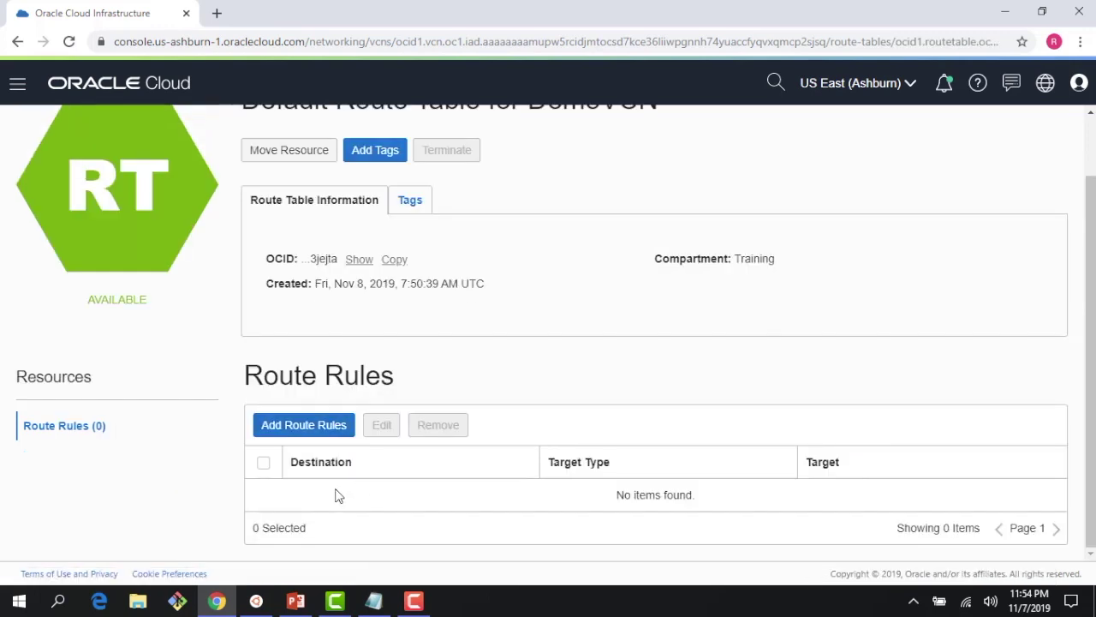
left_click(310, 428)
left_click(397, 268)
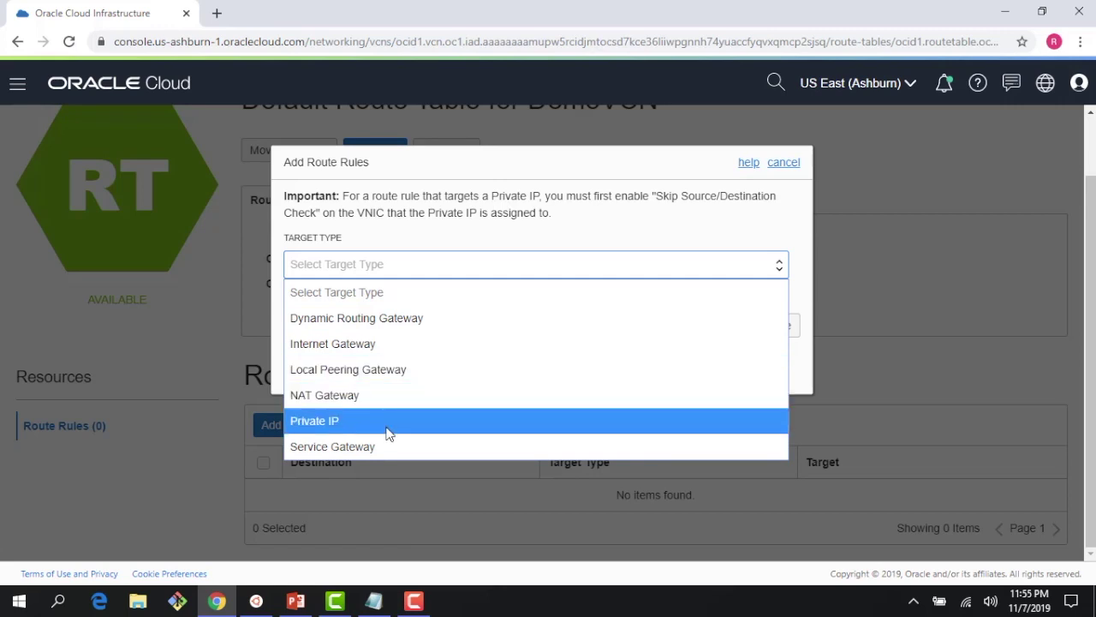
left_click(380, 345)
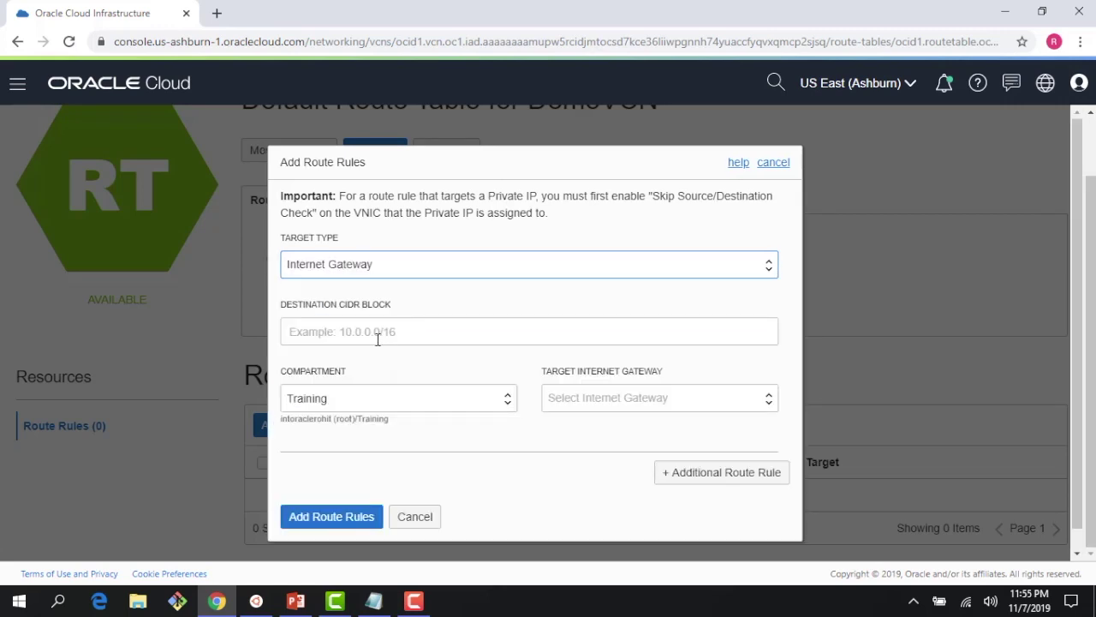
left_click(378, 331)
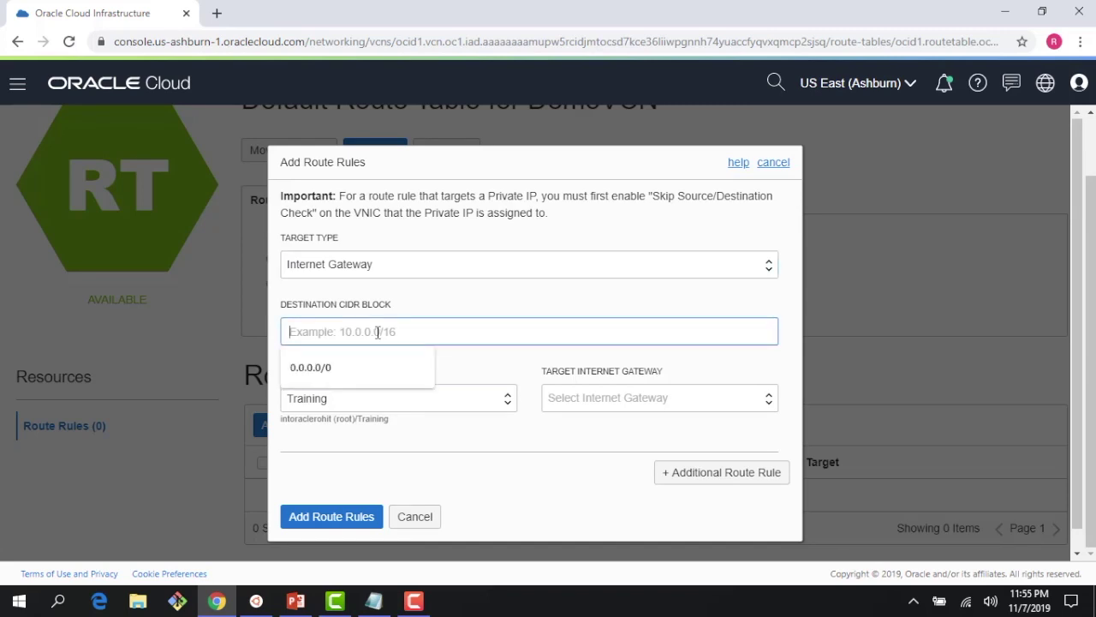
type("0.0.0.0/0")
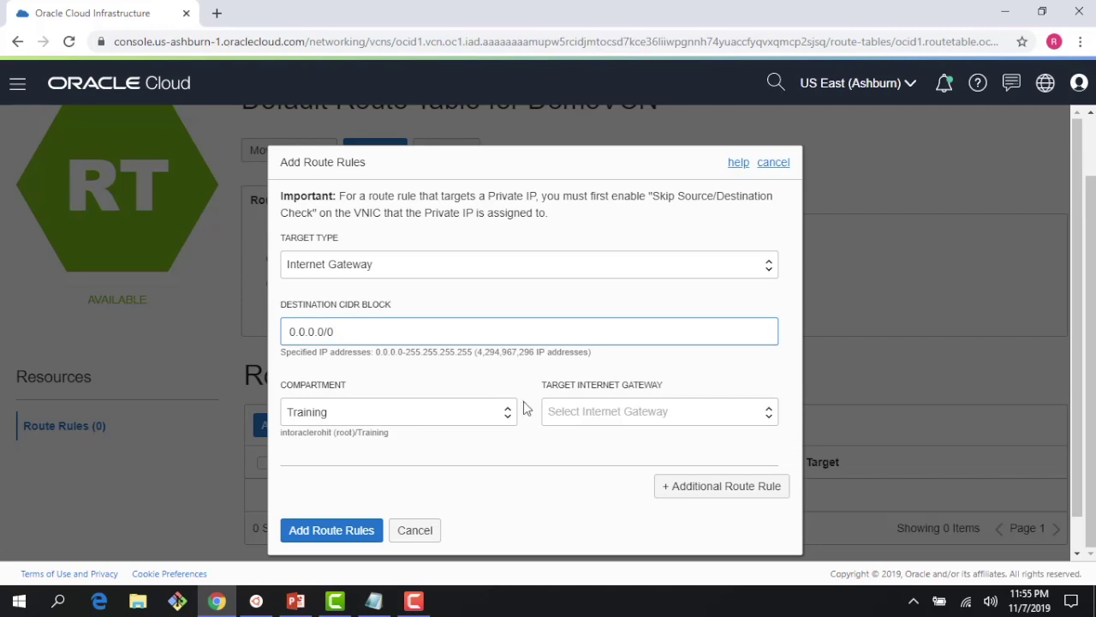
left_click(571, 418)
left_click(581, 471)
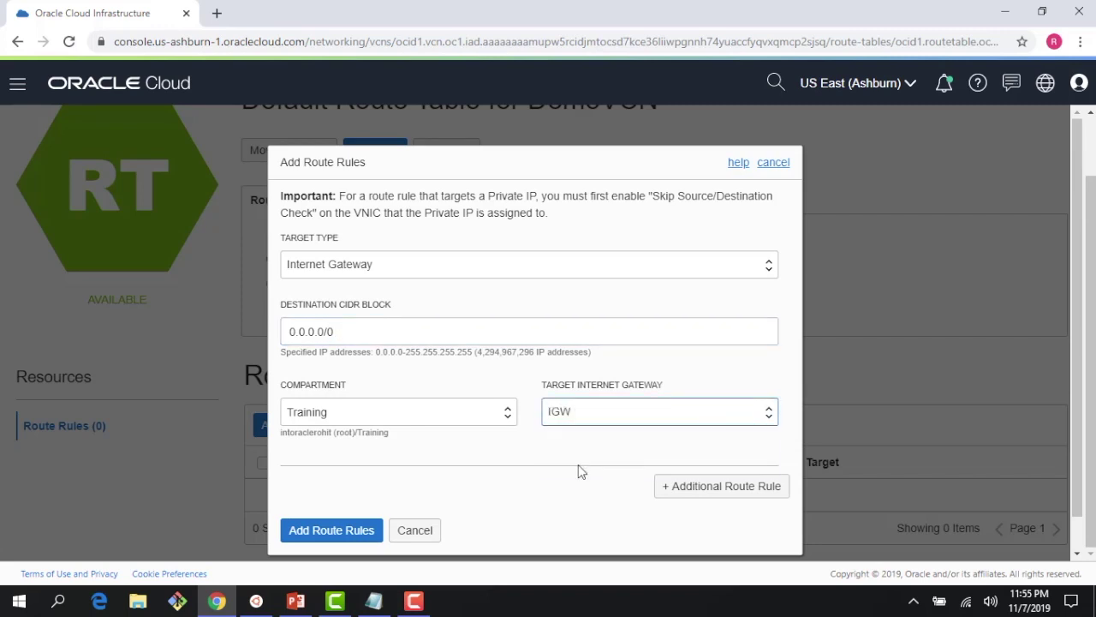
left_click(345, 532)
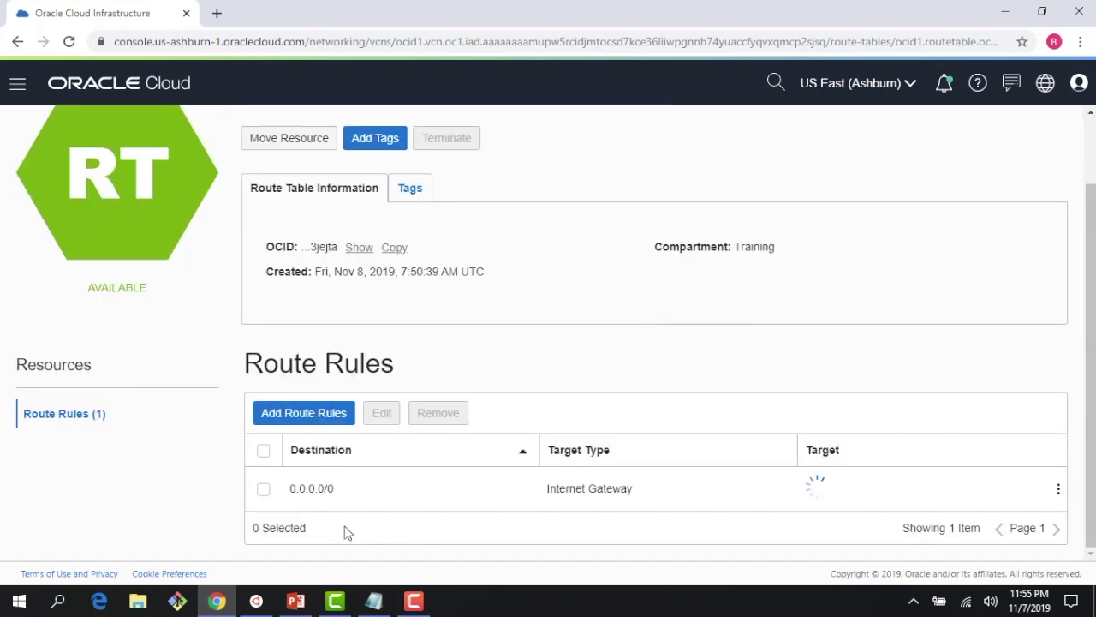
- Return to the DemoVCN details and check the default route table's entry in the route table list
scroll(355, 505, "up", 1)
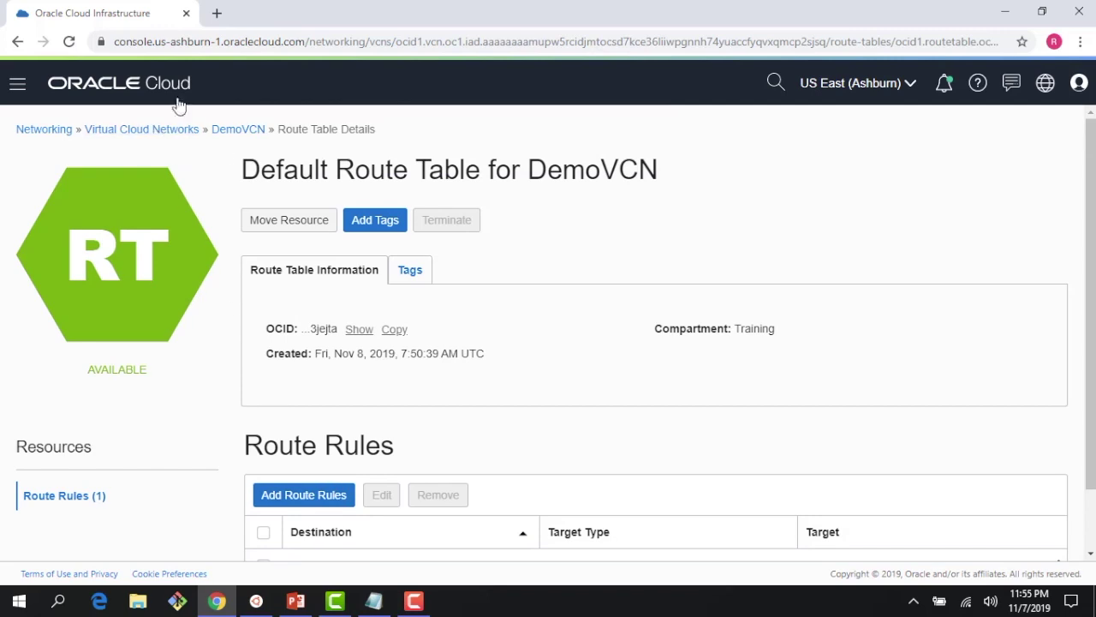
left_click(230, 139)
scroll(289, 428, "down", 2)
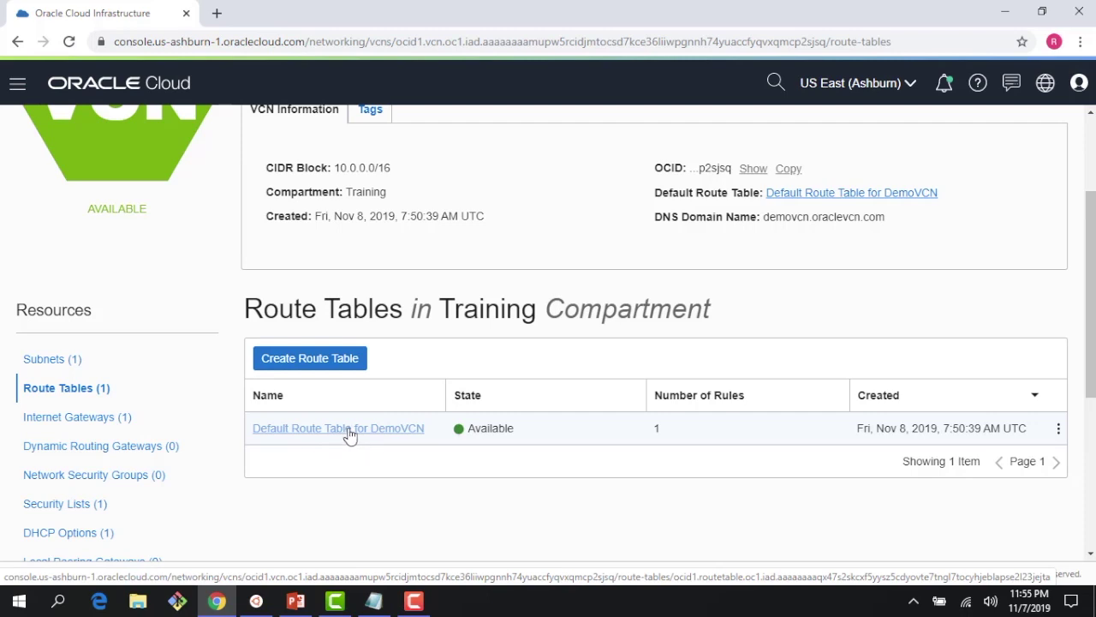
scroll(349, 435, "up", 2)
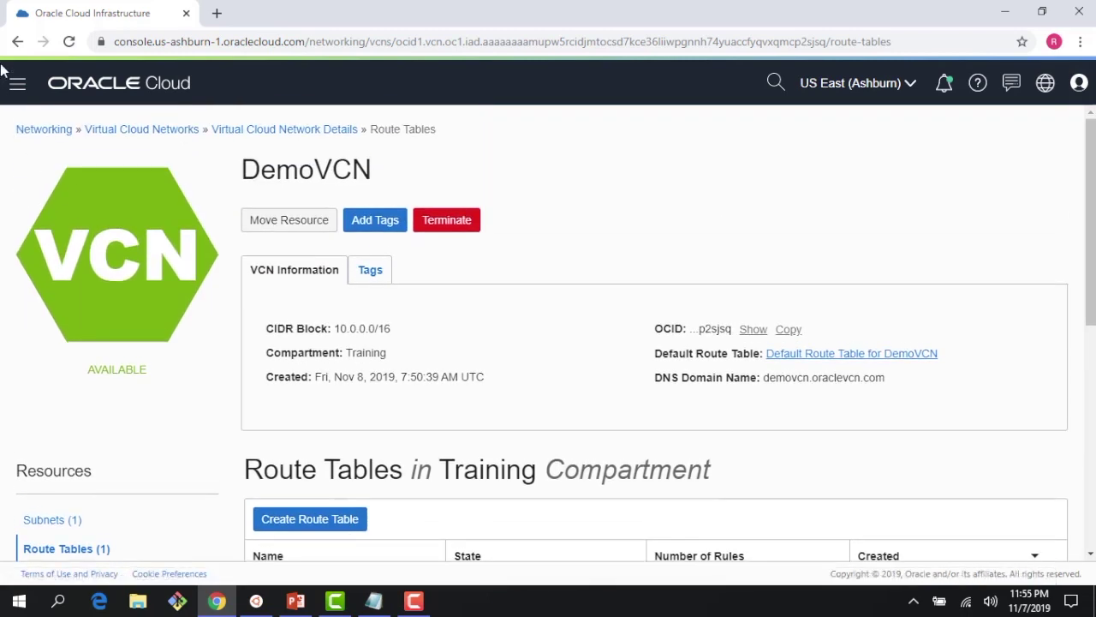
- Go to the list of compute instances in the Training compartment
left_click(17, 83)
mouse_move(68, 166)
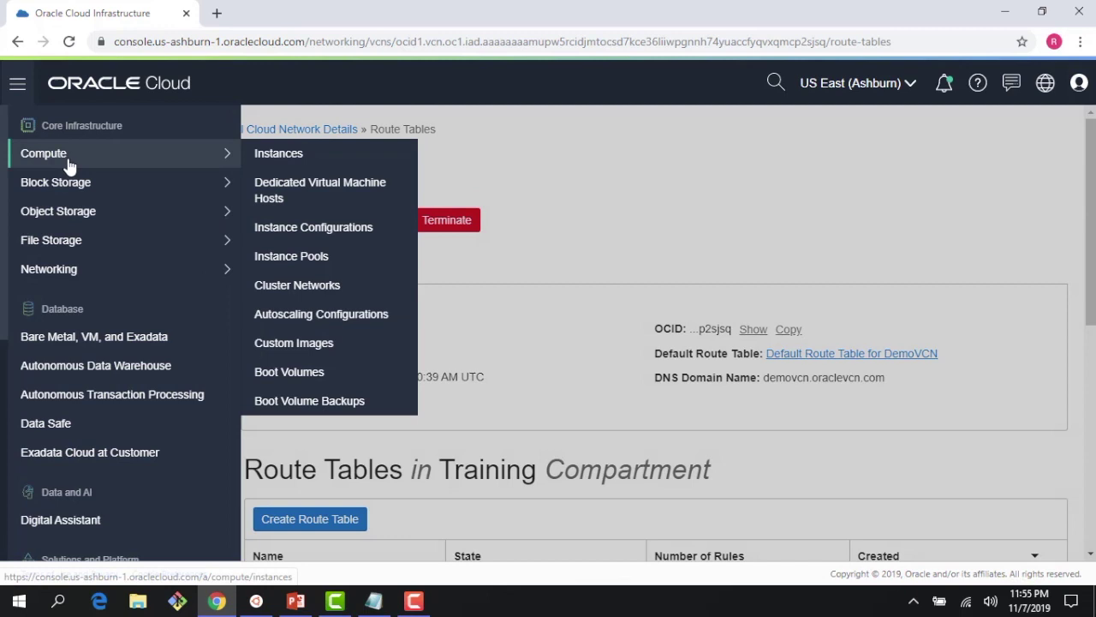
left_click(272, 164)
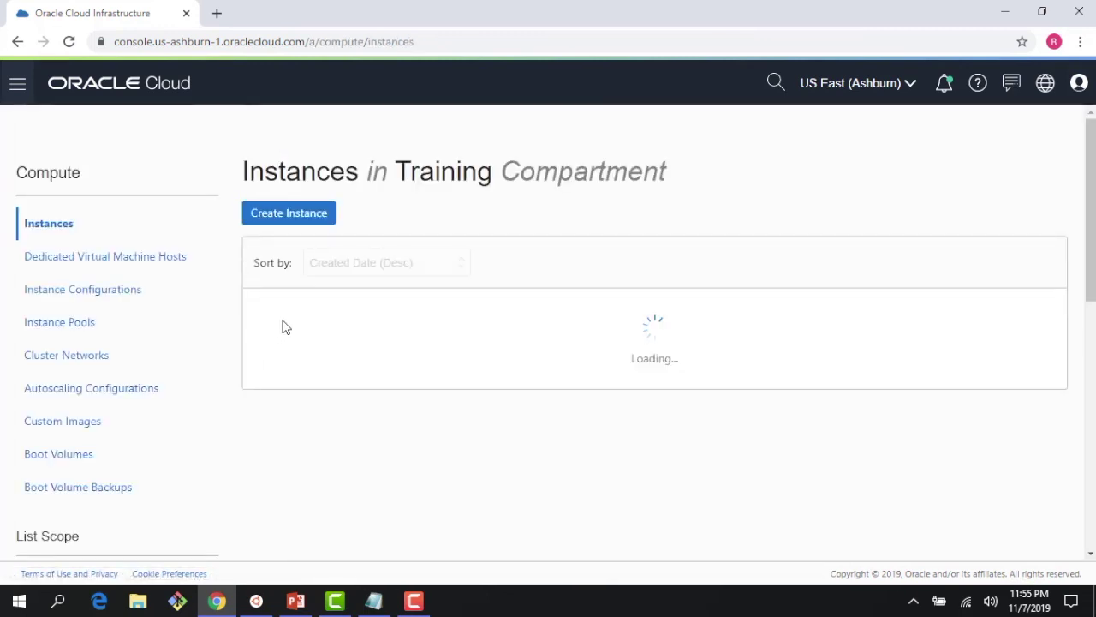
- Open the Web instance's details and copy its public IP address from the primary VNIC information
left_click(358, 309)
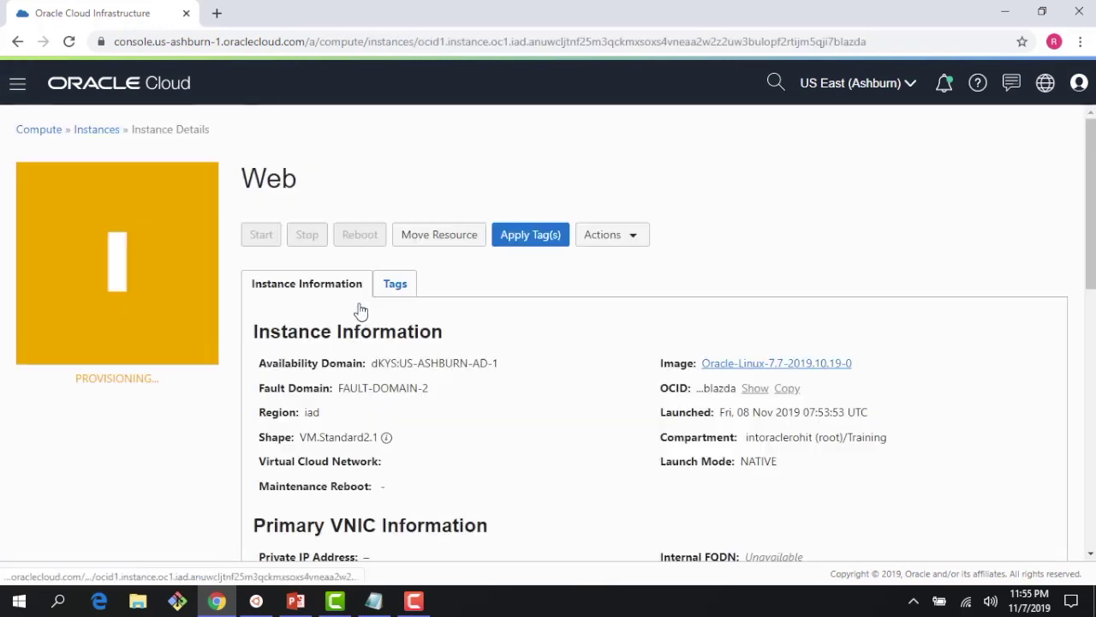
scroll(440, 379, "down", 2)
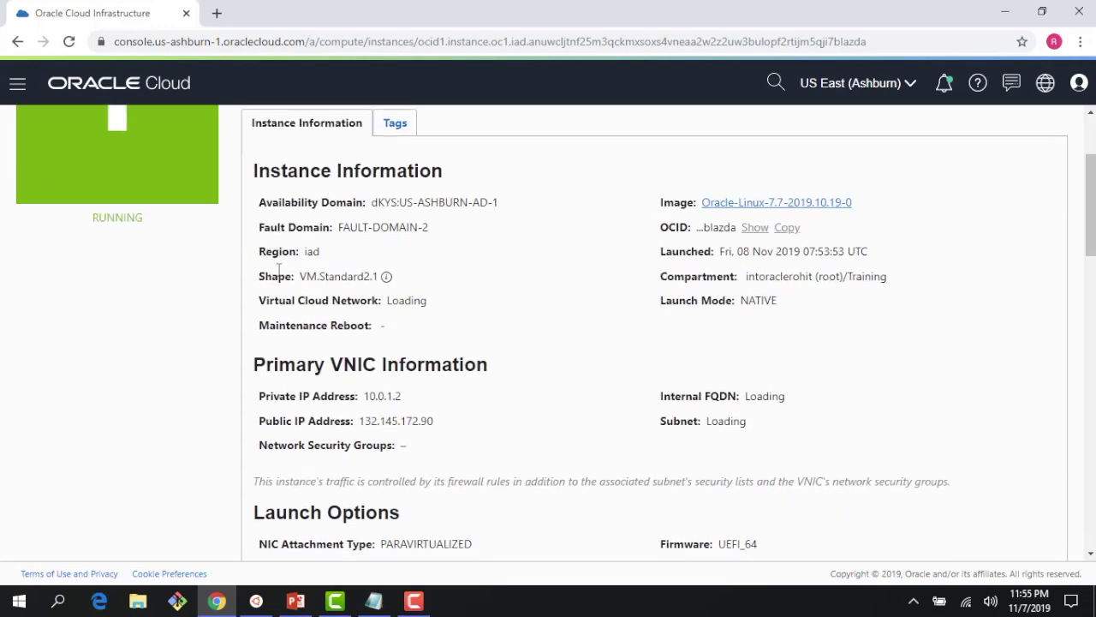
scroll(279, 270, "down", 2)
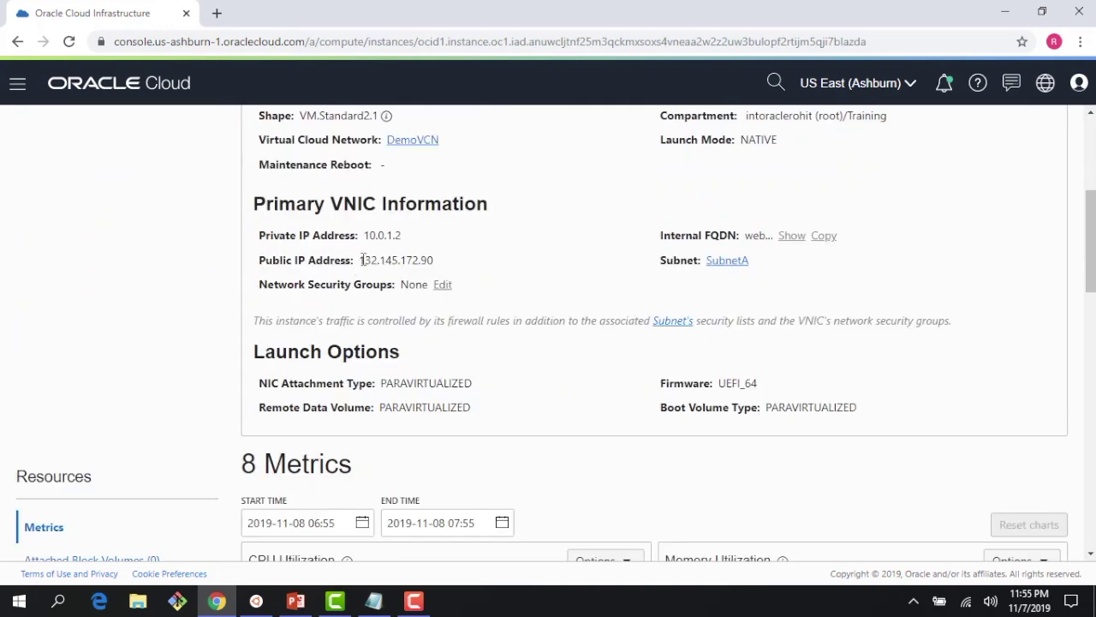
left_click_drag(360, 259, 435, 260)
key("ctrl+c")
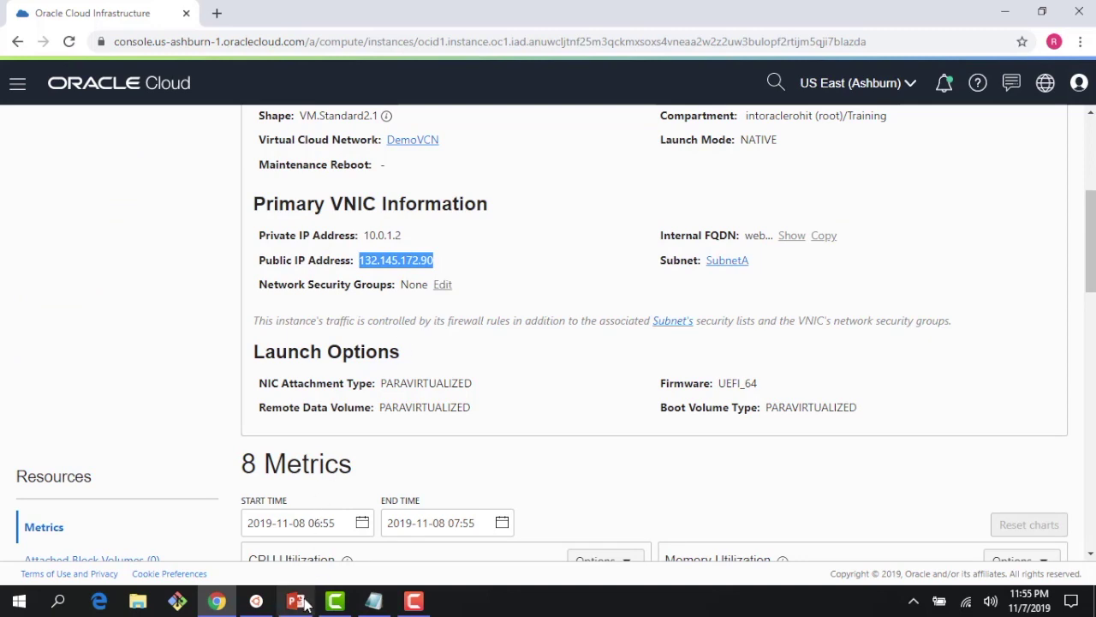
left_click(257, 602)
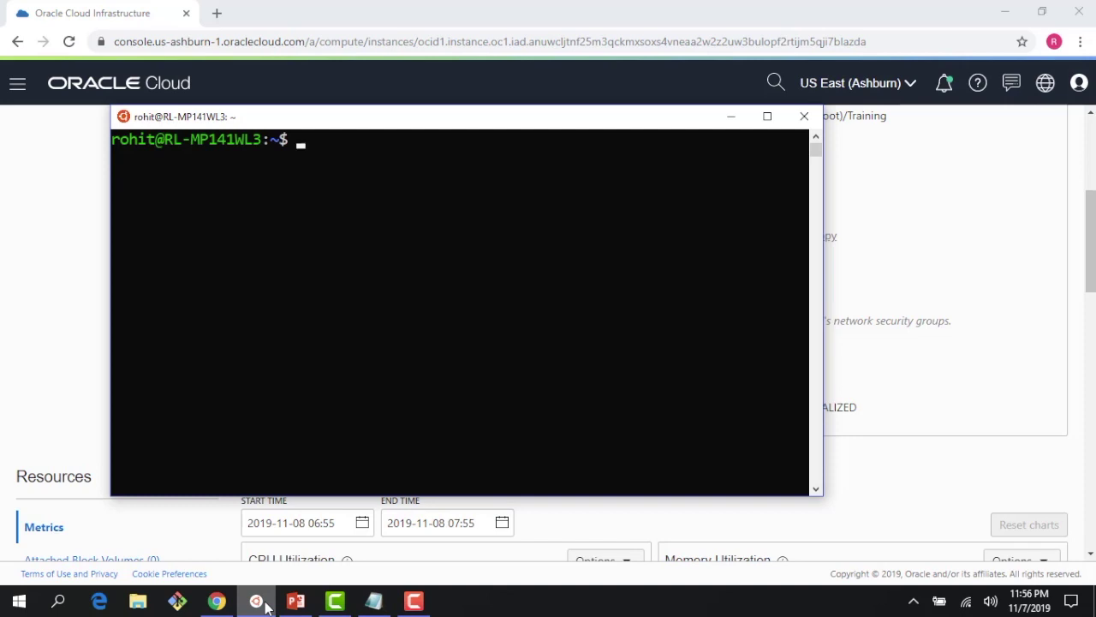
type("ssh opc@")
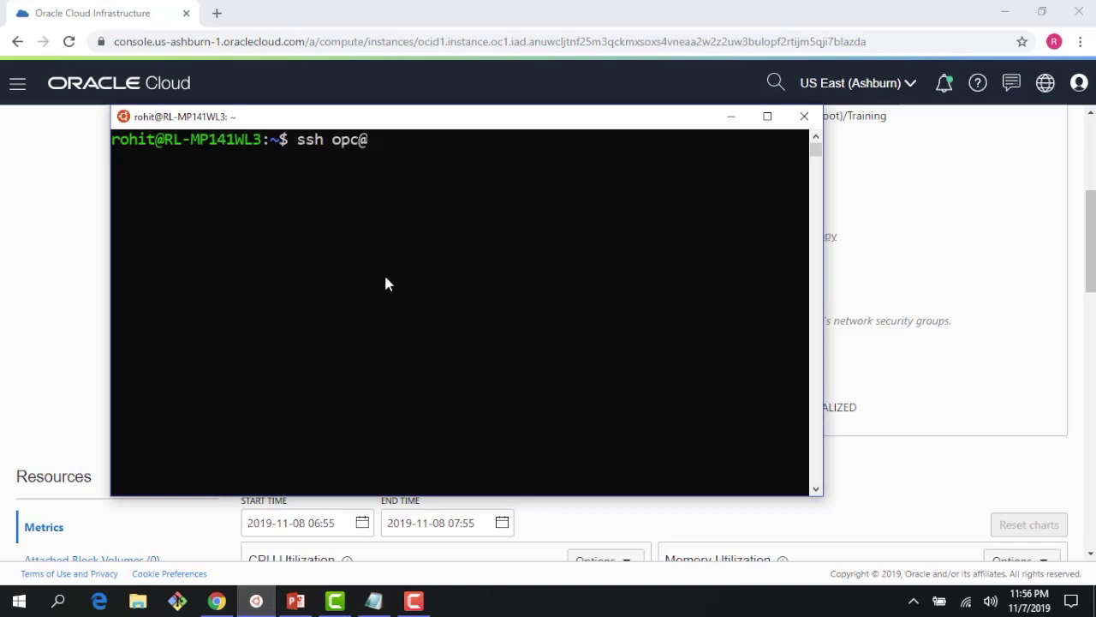
right_click(385, 158)
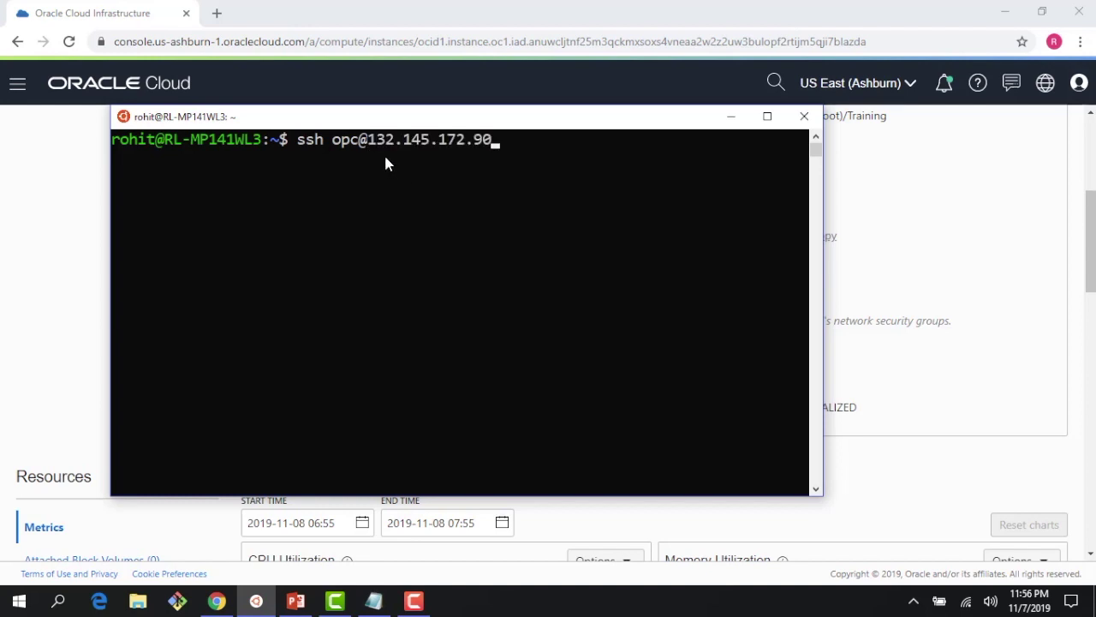
key("Return")
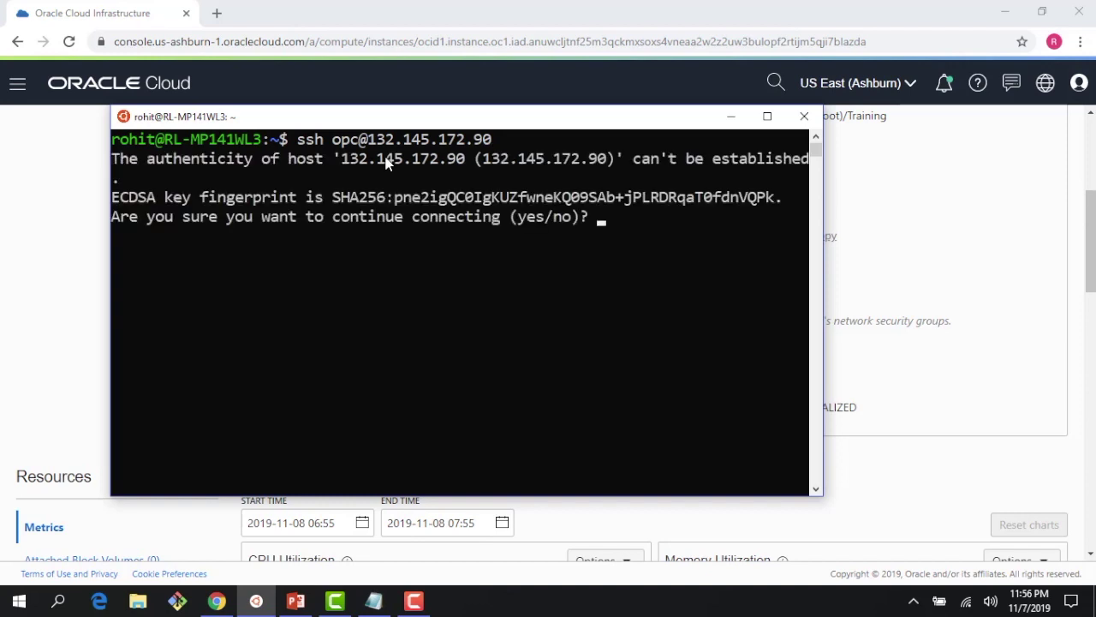
type("yes")
key("Return")
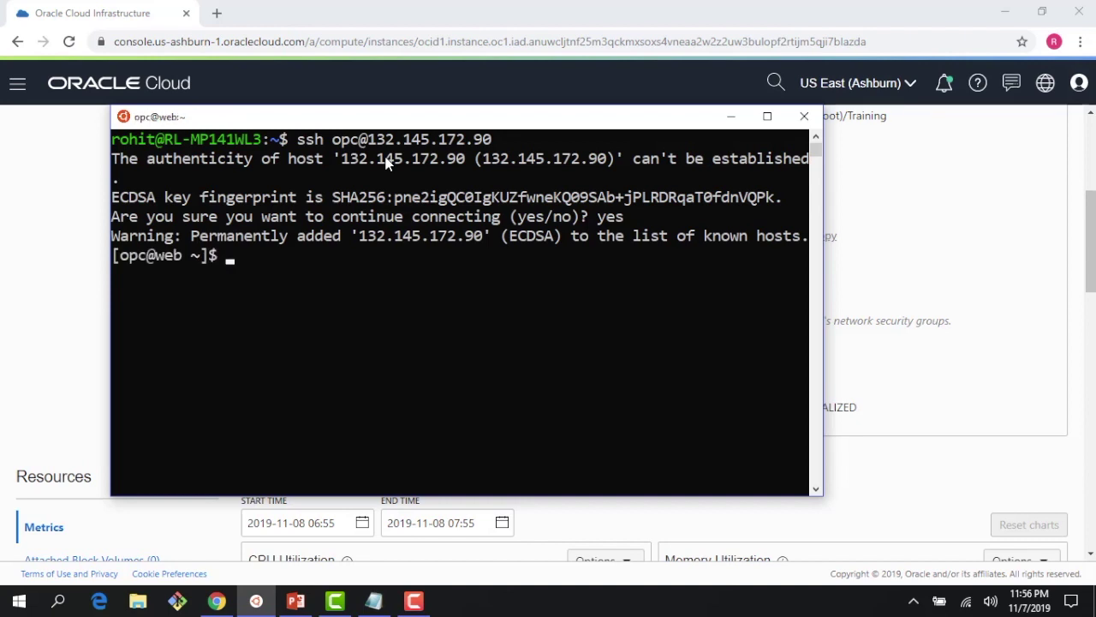
- Install the Apache web server on the Web instance with sudo yum install httpd -y
type("sudo y")
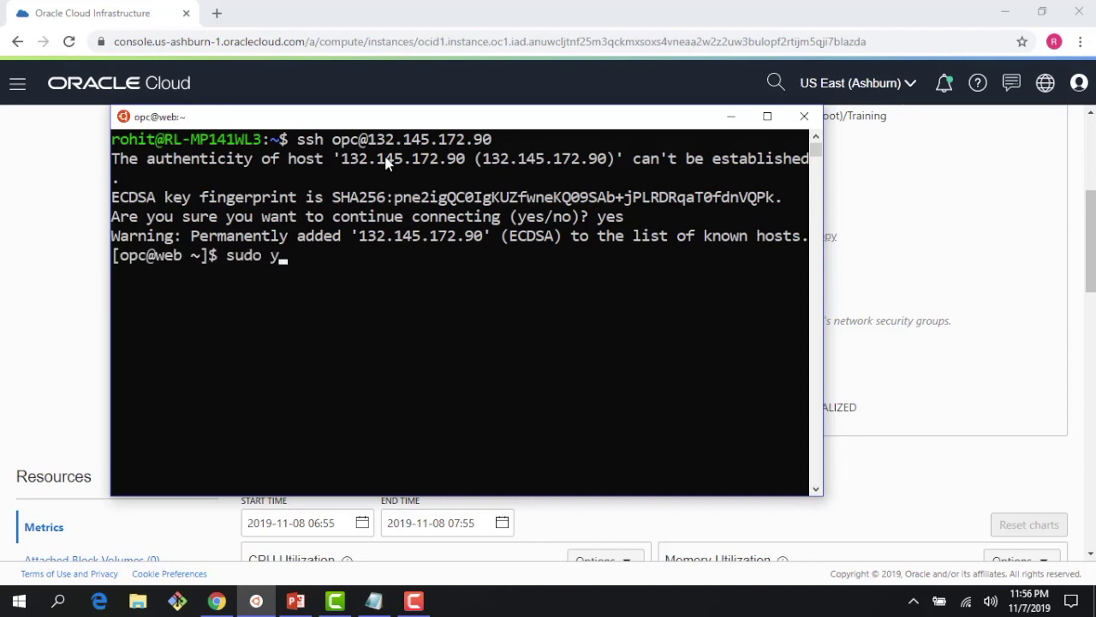
type("um install htt")
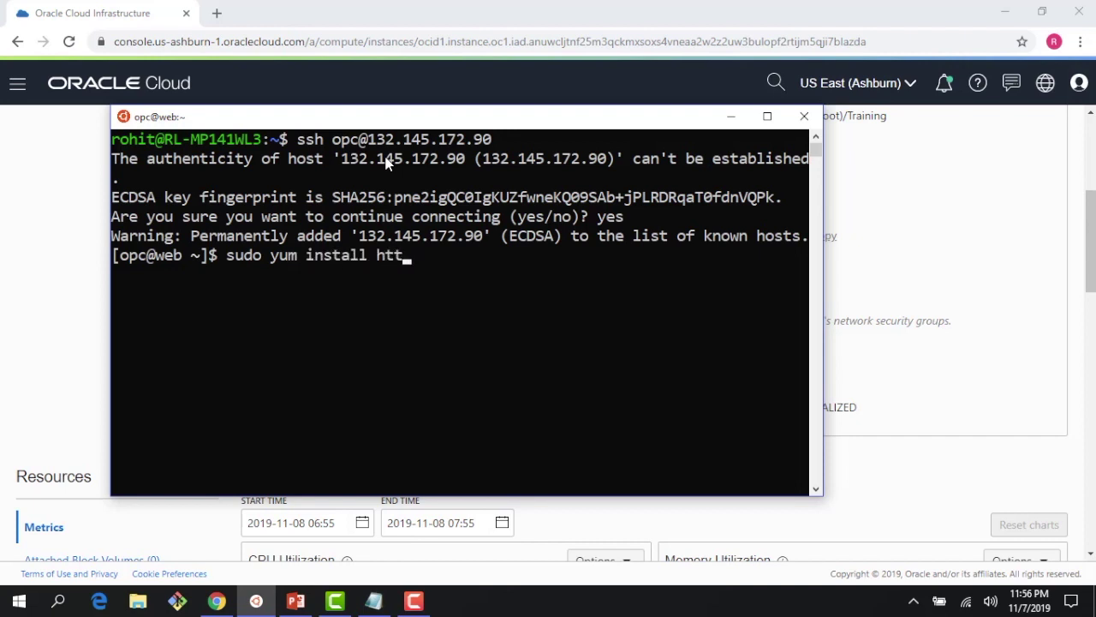
type("pd -y")
key("Return")
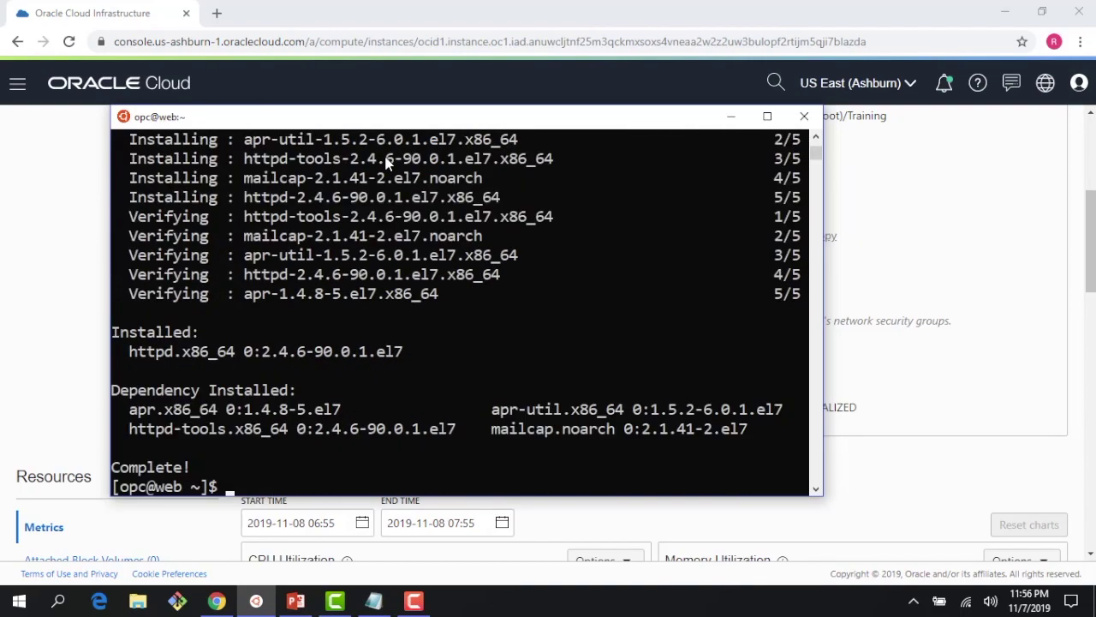
- Start the Apache server with sudo apachectl start
type("sudo apache")
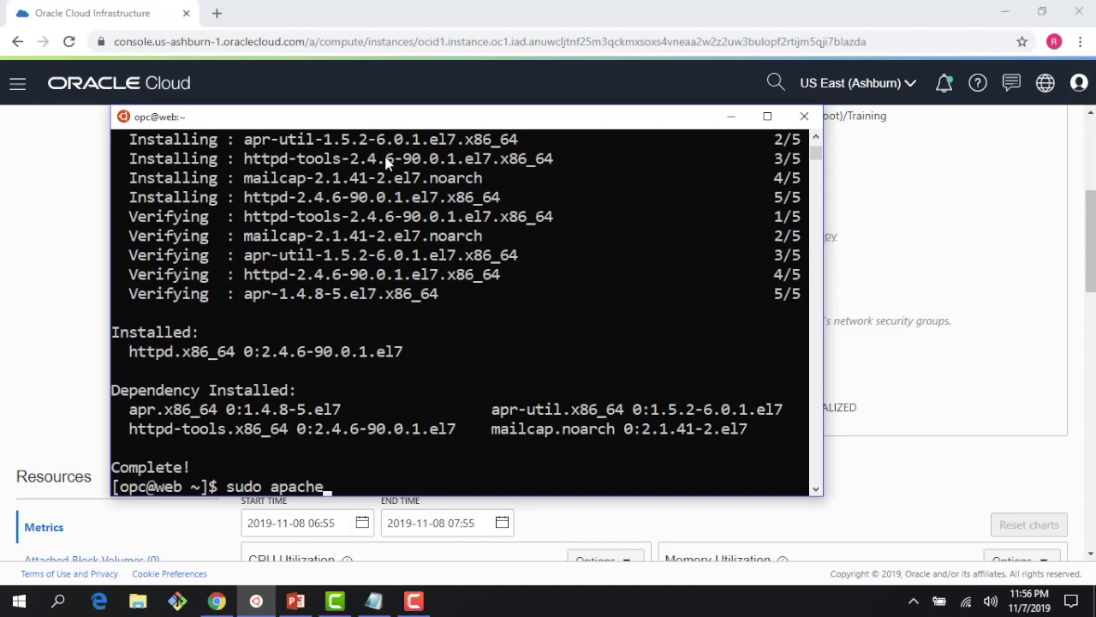
type("ctl start")
key("Return")
- Try to enable the web server service with sudo systemctl enable http
type("sudo ")
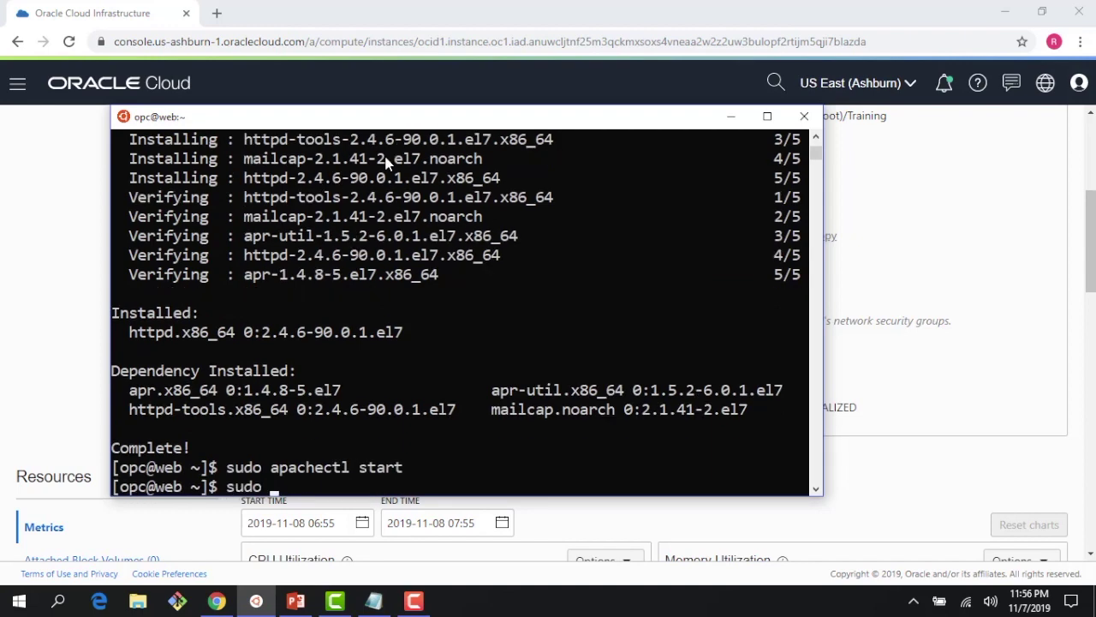
type("systemctl ")
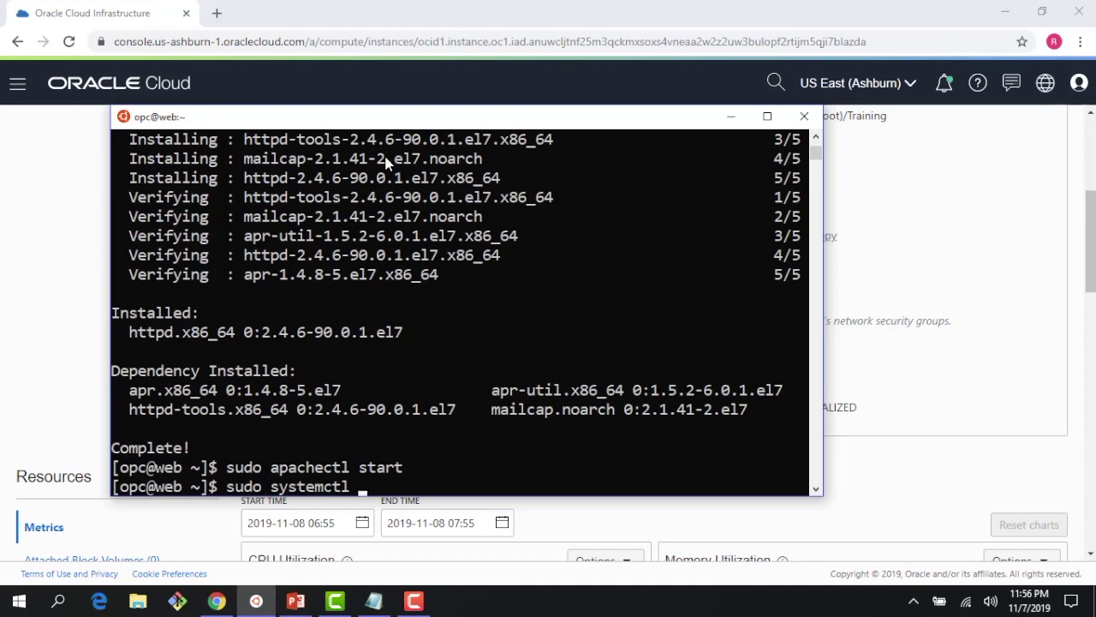
type("enable http")
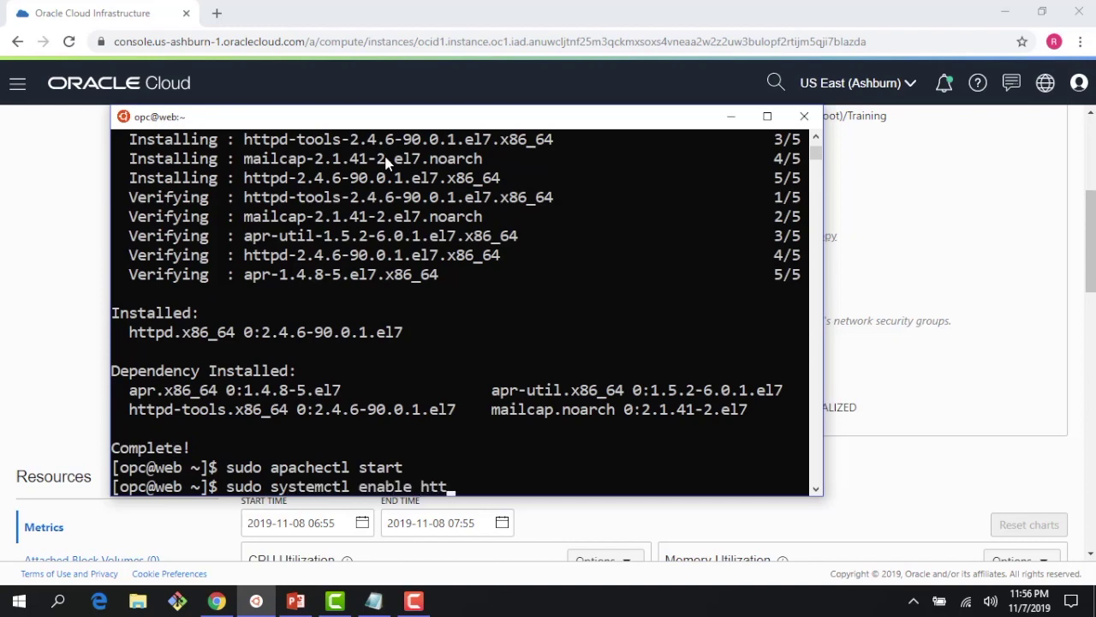
key("Return")
- Recall the enable command, correct the service name to httpd, and run sudo systemctl enable httpd
key("Up")
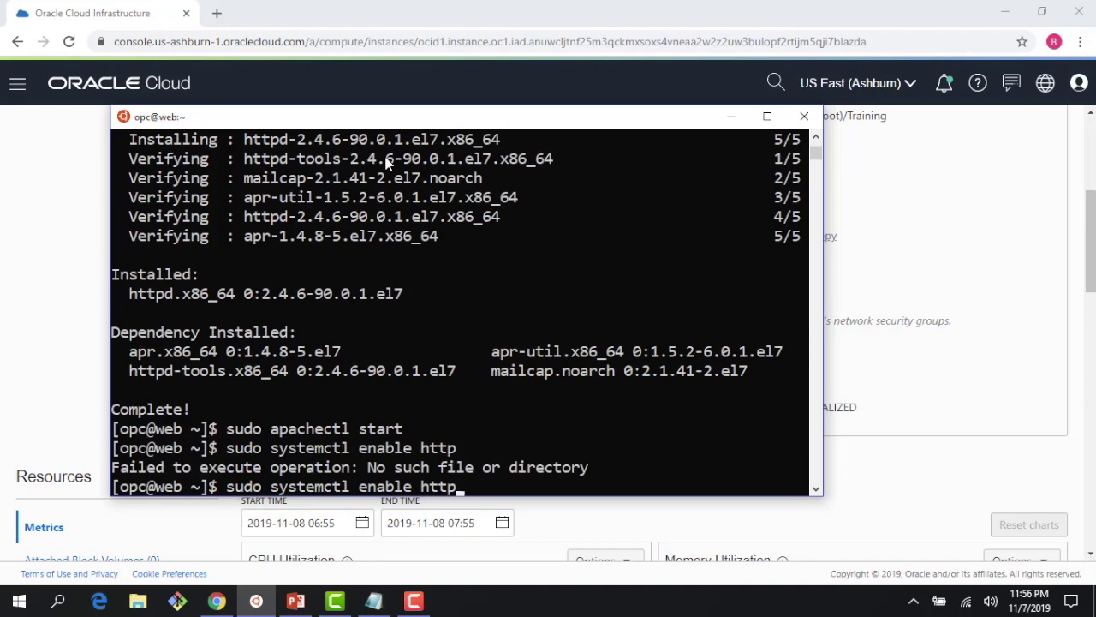
key("Left")
key("Left")
key("Left")
key("Left")
key("Left")
key("Left")
key("Left")
key("Left")
key("Right")
key("Right")
key("Right")
key("Right")
key("Right")
type("d")
key("Return")
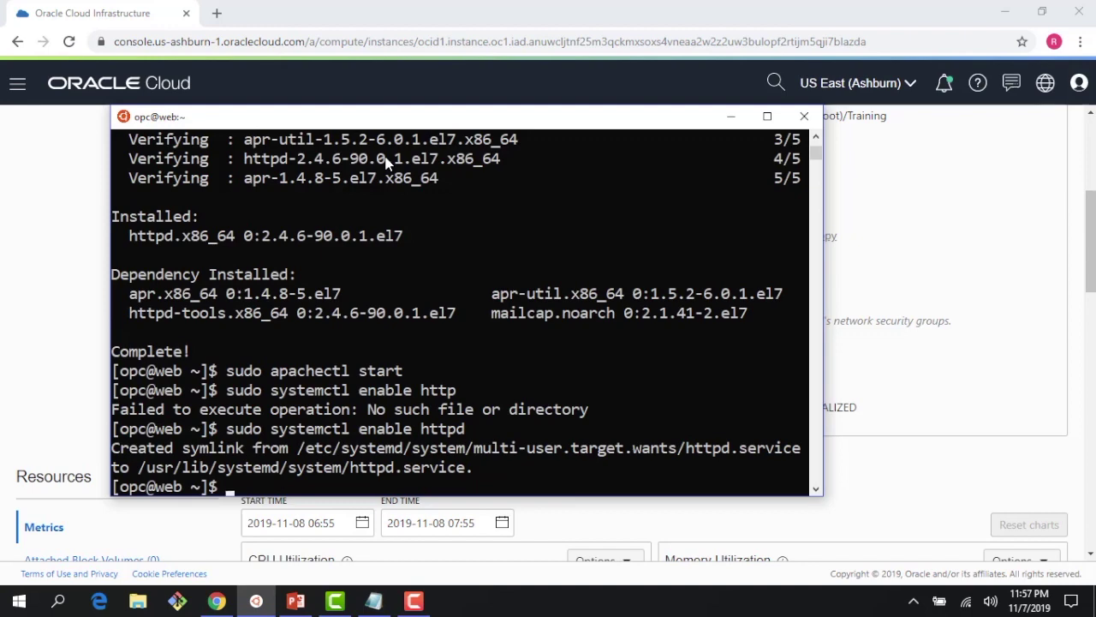
- Discard the partly entered command and clear the terminal screen
type("sudo f")
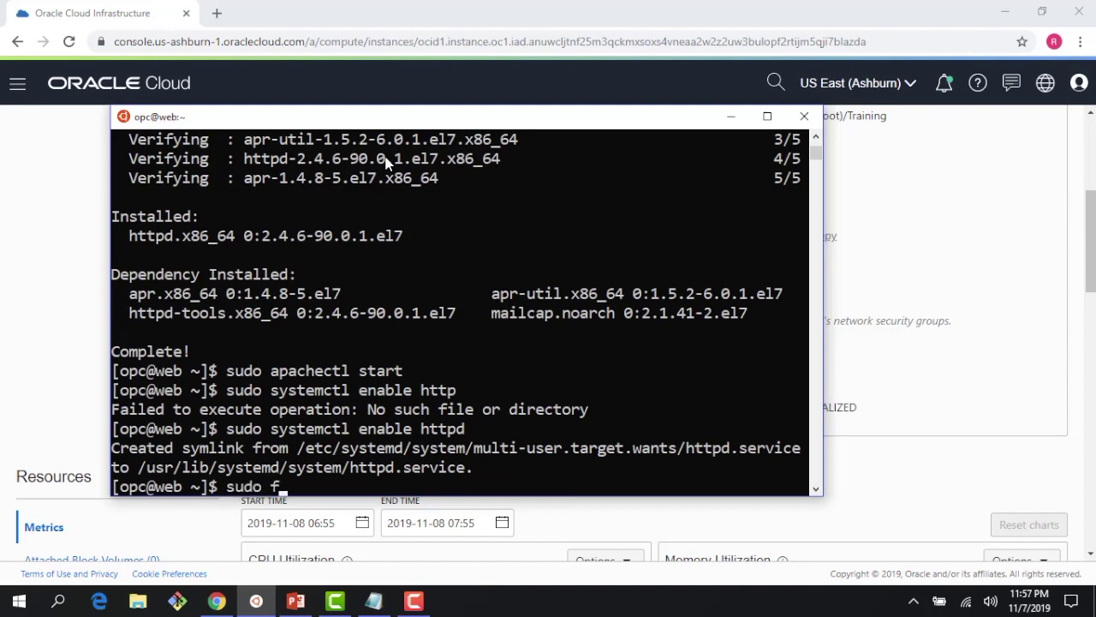
key("BackSpace")
key("BackSpace")
key("BackSpace")
key("BackSpace")
key("BackSpace")
key("BackSpace")
type("clear")
key("Return")
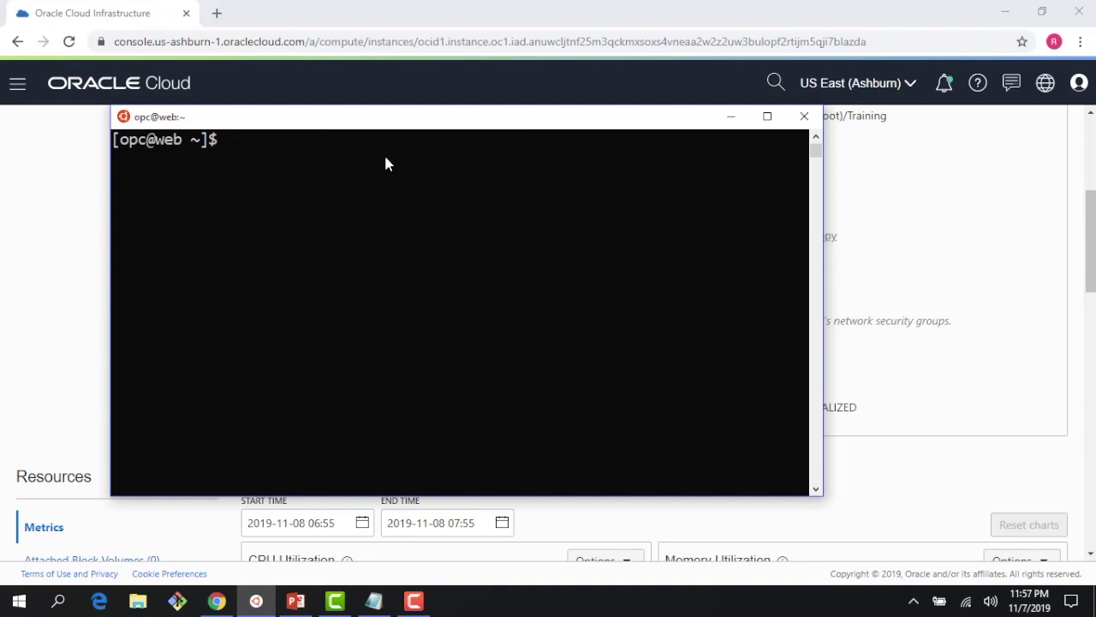
- Permanently open port 80/tcp in the public zone with sudo firewall-cmd --permanent --zone=public --add-port=80/tcp
type("sudo firew")
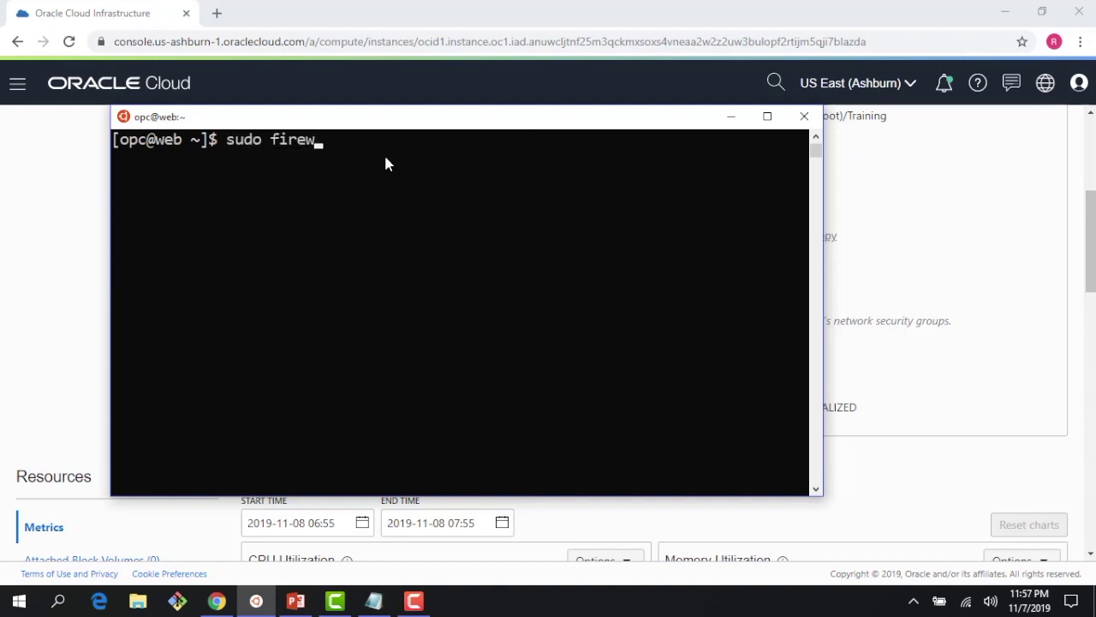
type("all-cmd")
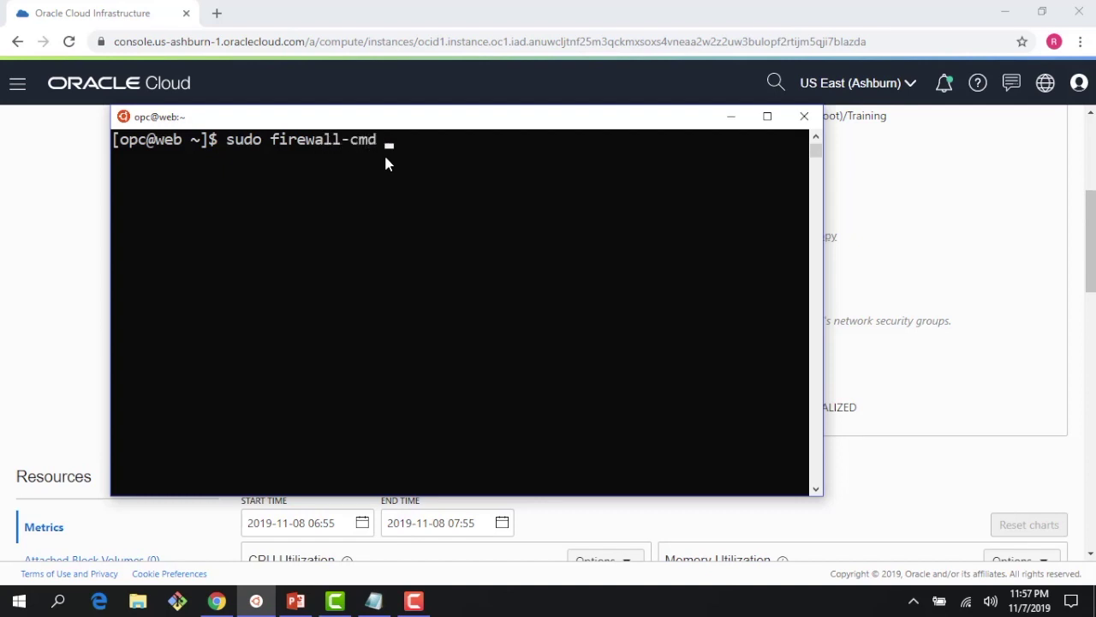
type(" --permanent --zone=")
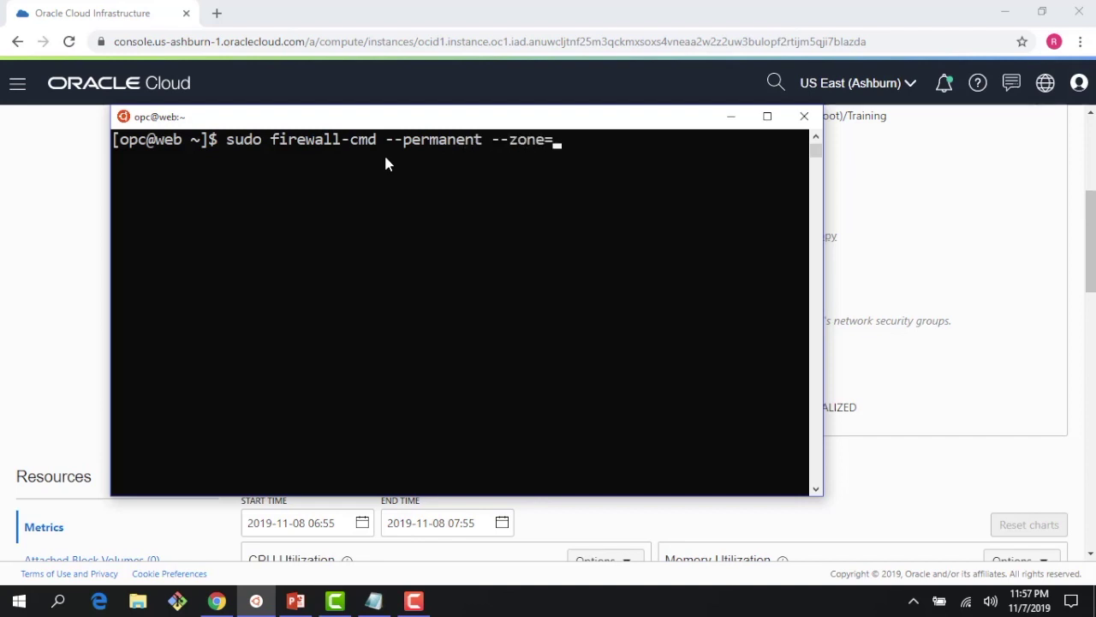
type("public ")
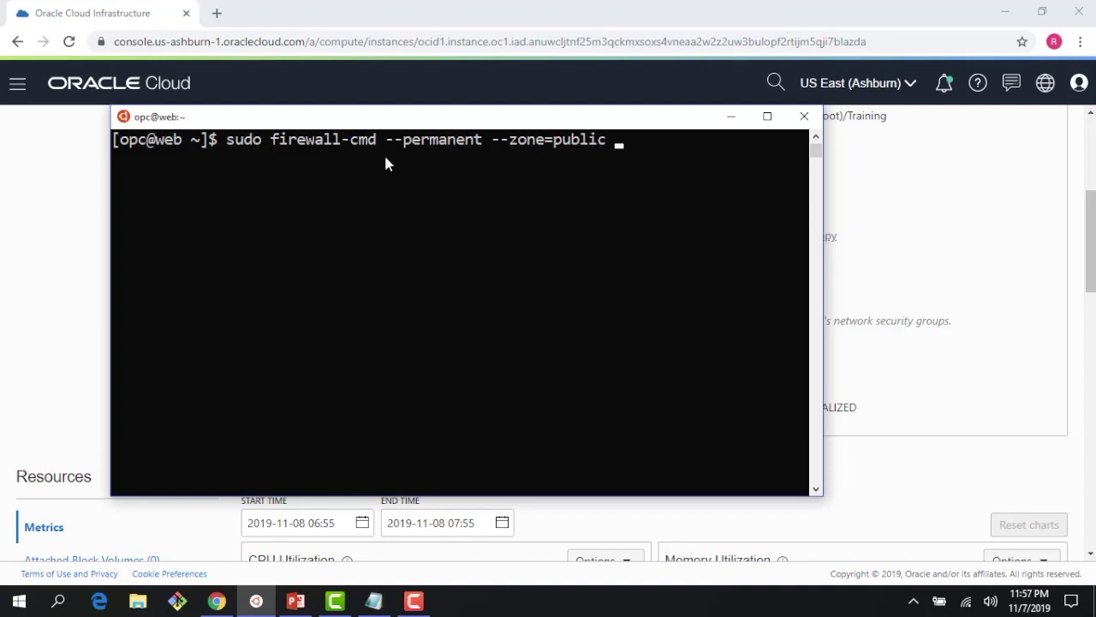
type("--add-port=")
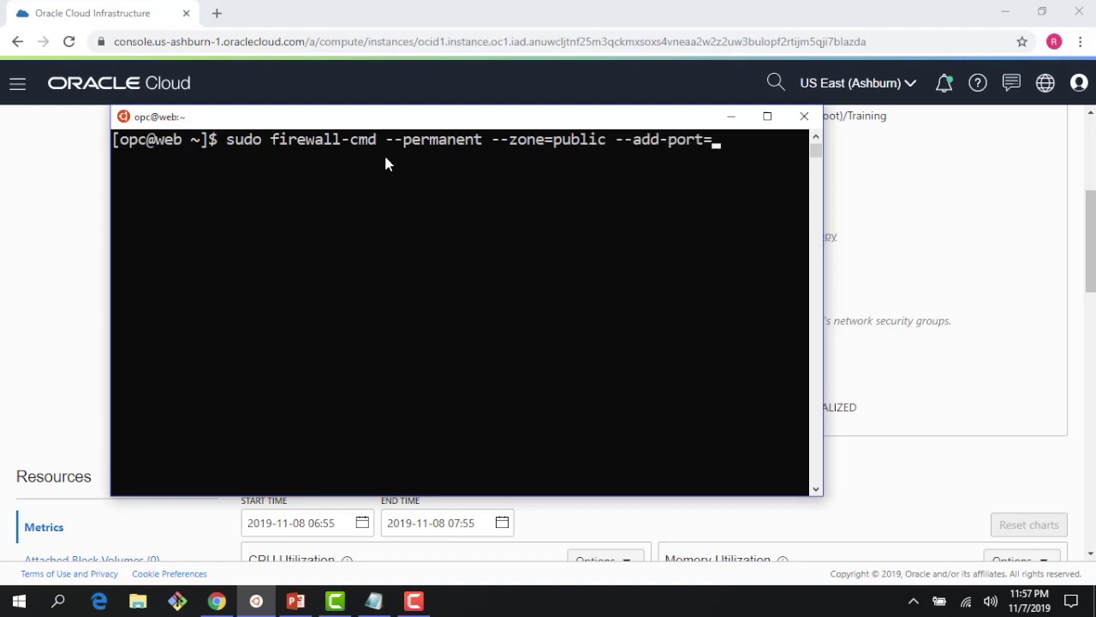
type("80/tcp")
key("Return")
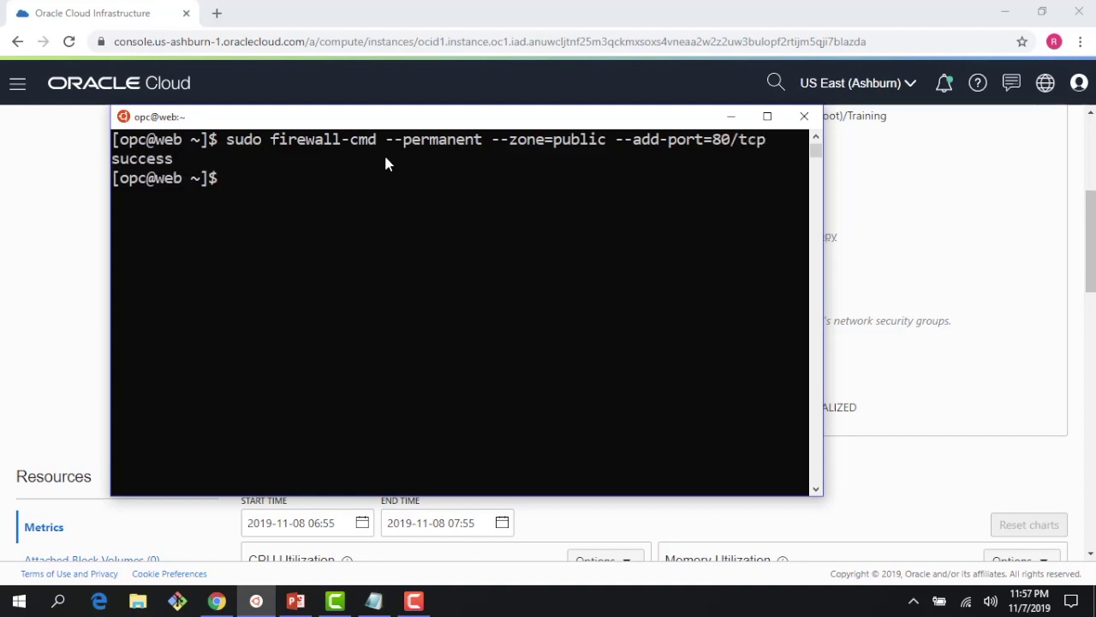
- Reload the instance's firewall rules with sudo firewall-cmd --reload
type("sudo fire")
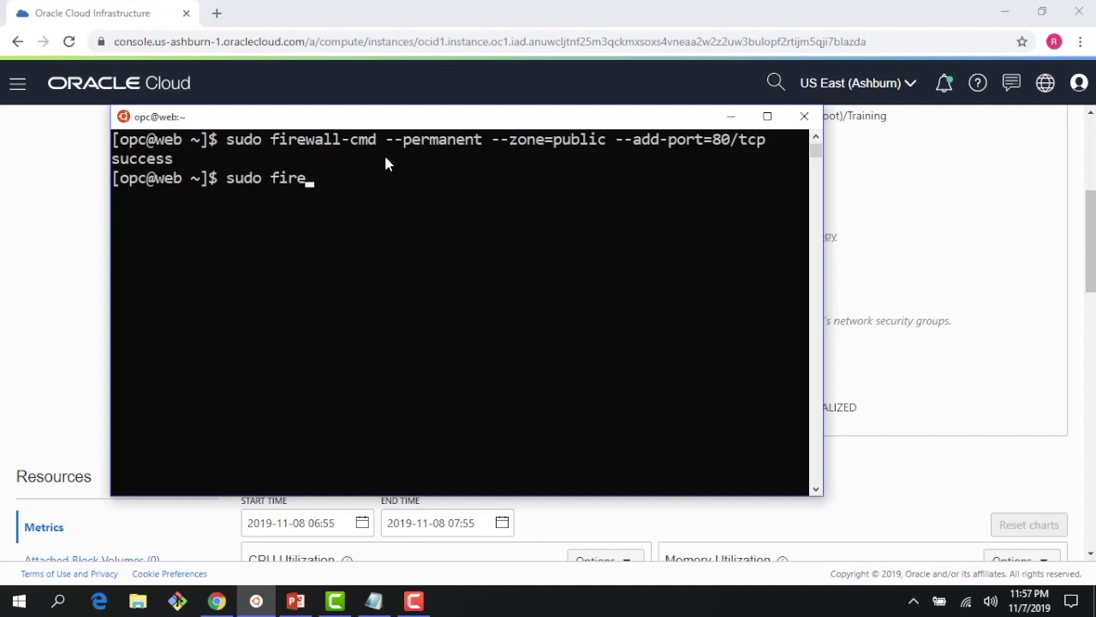
type("wall-cmd --reload")
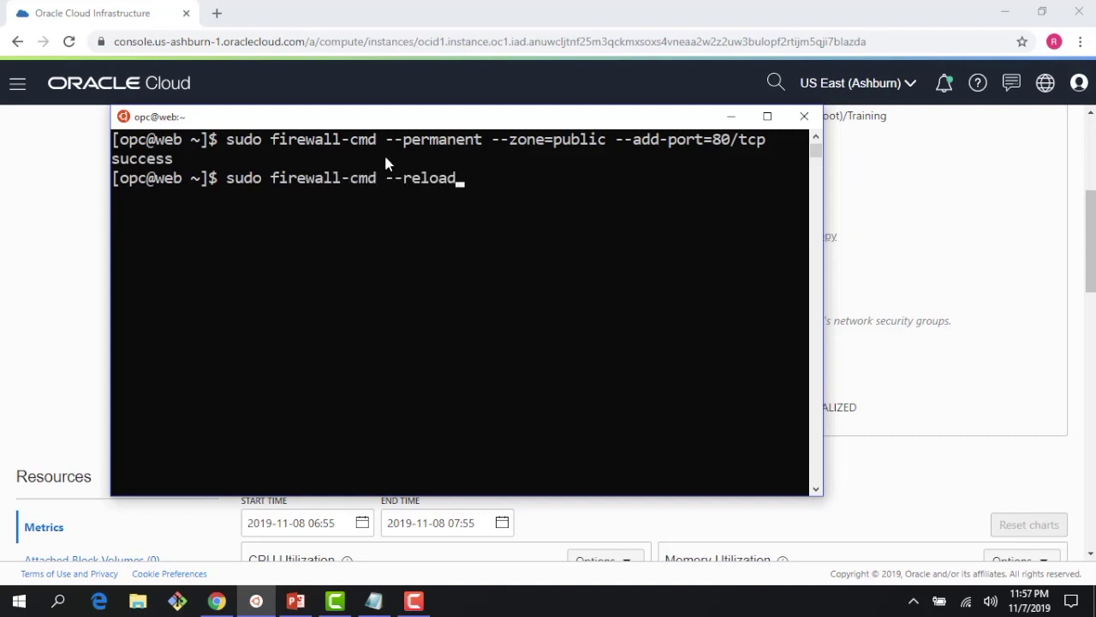
key("Return")
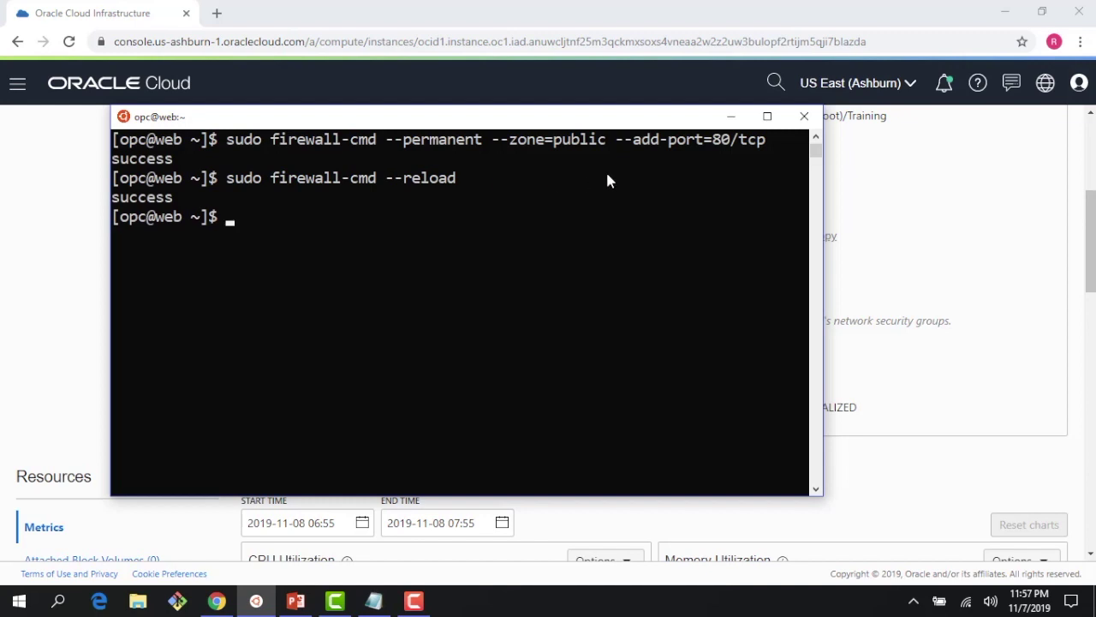
- Switch back to Chrome and copy the Web instance's public IP address from its details
left_click(1083, 271)
left_click_drag(1083, 271, 1083, 184)
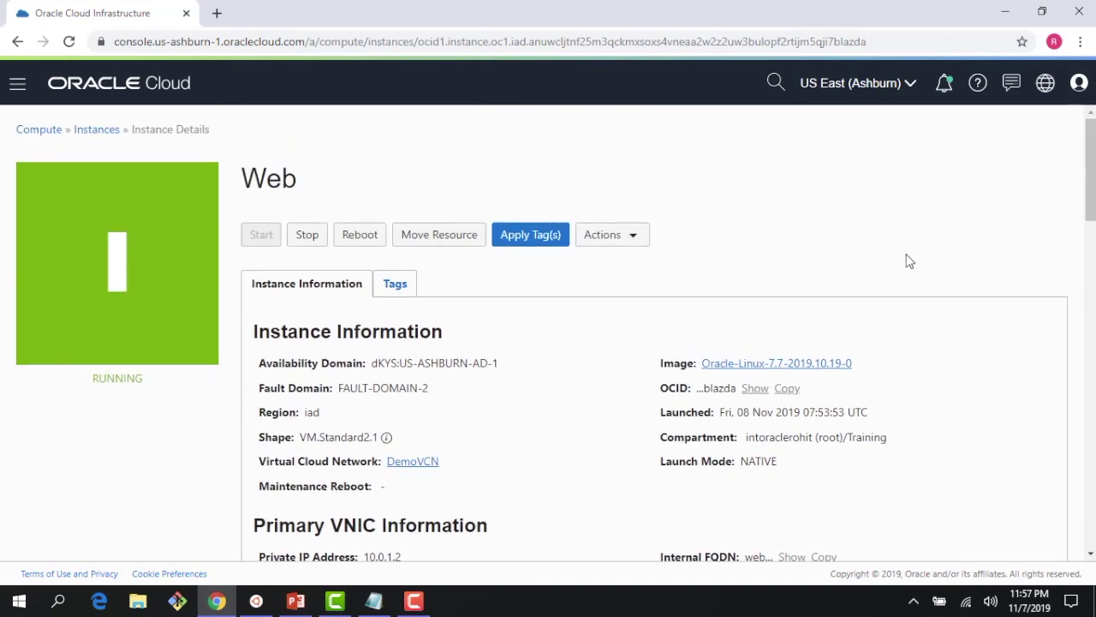
scroll(540, 419, "down", 1)
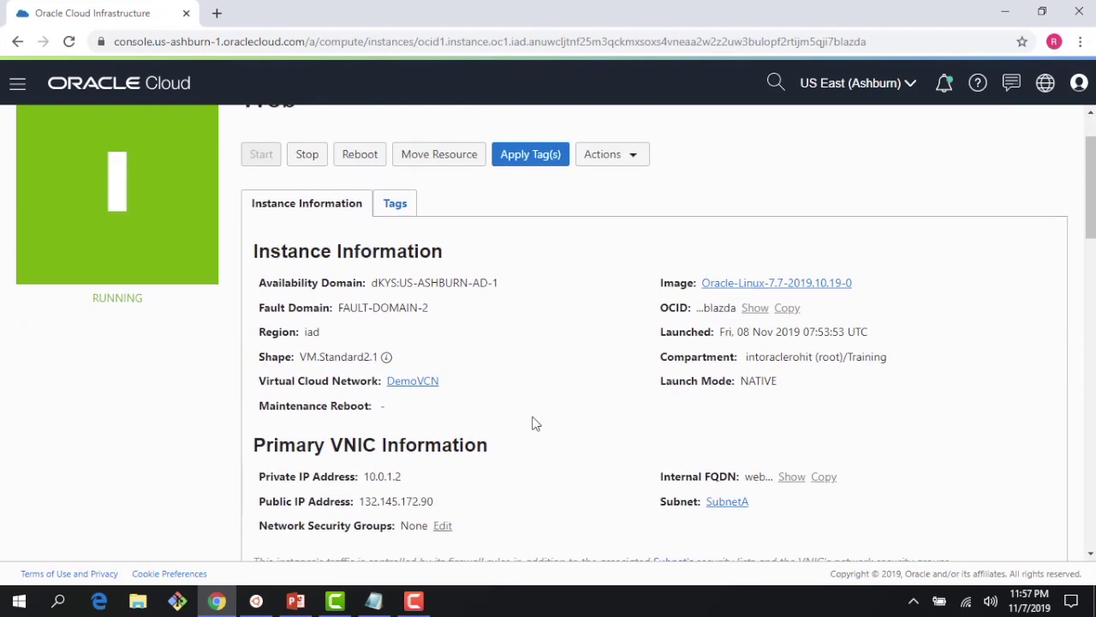
left_click_drag(360, 501, 436, 501)
key("ctrl+c")
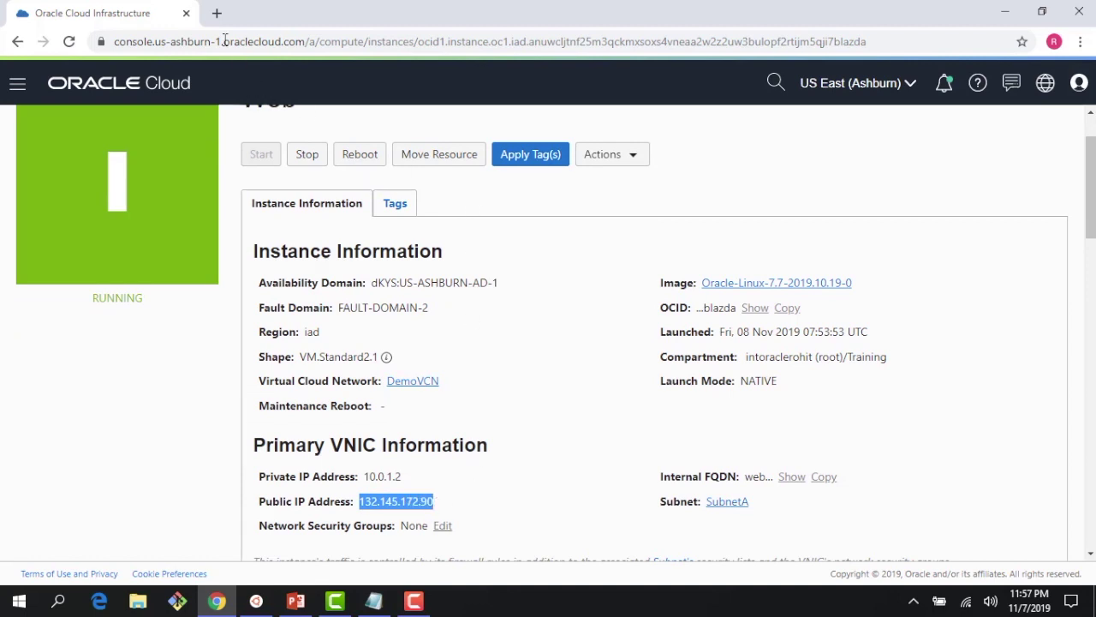
- Load the web server's address 132.145.172.90 in a new browser tab
left_click(217, 13)
key("ctrl+v")
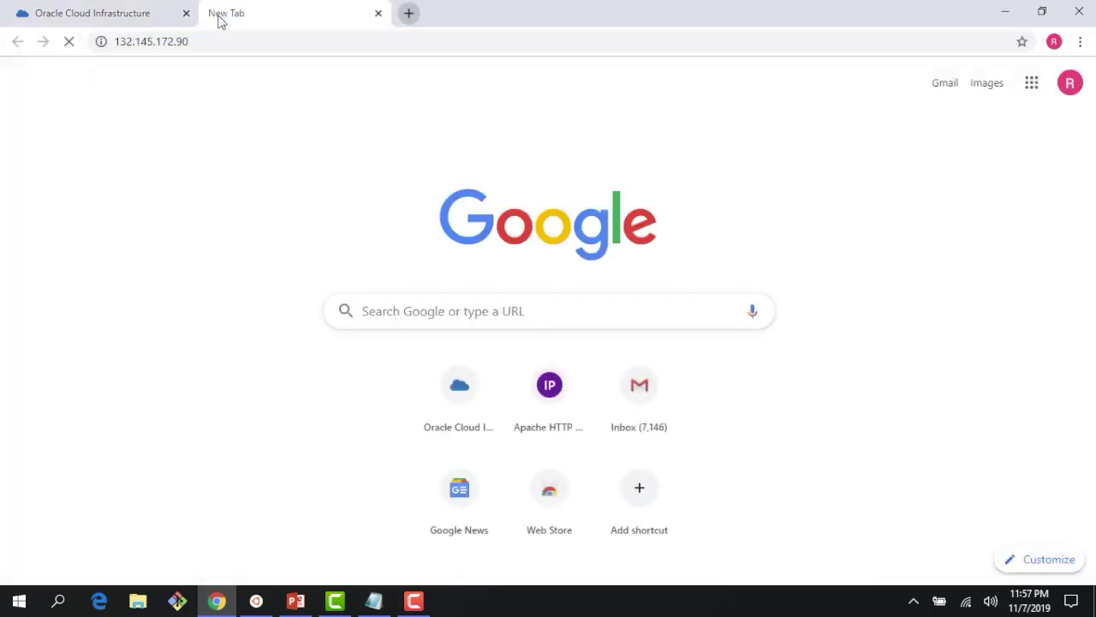
key("Return")
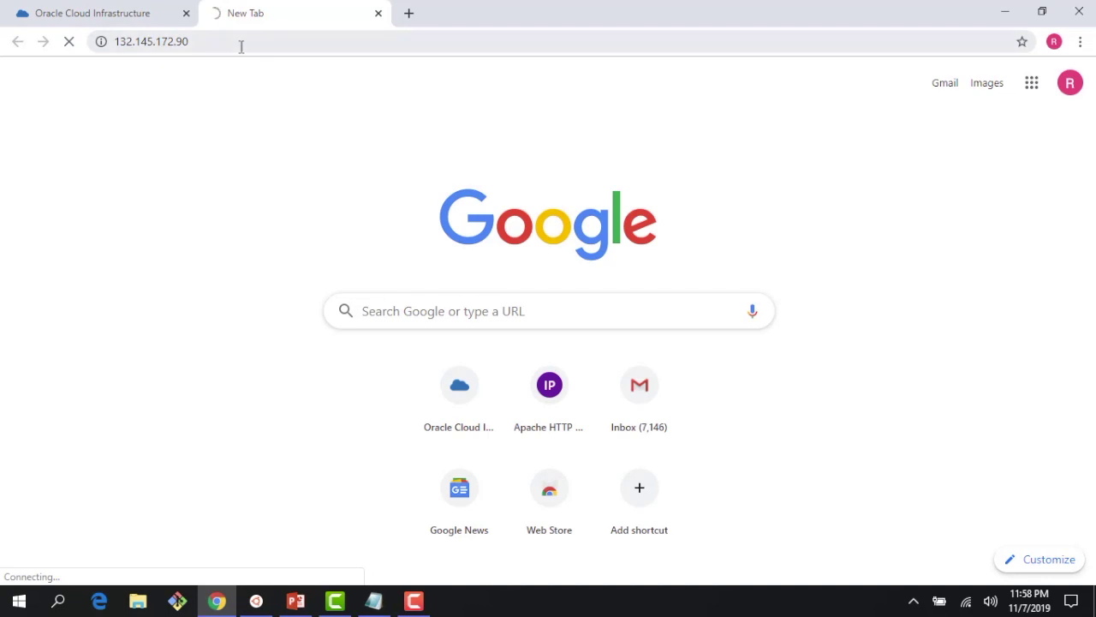
- Open the Default Security List for DemoVCN through the Web instance's subnet link and review its ingress and egress rules
left_click(134, 17)
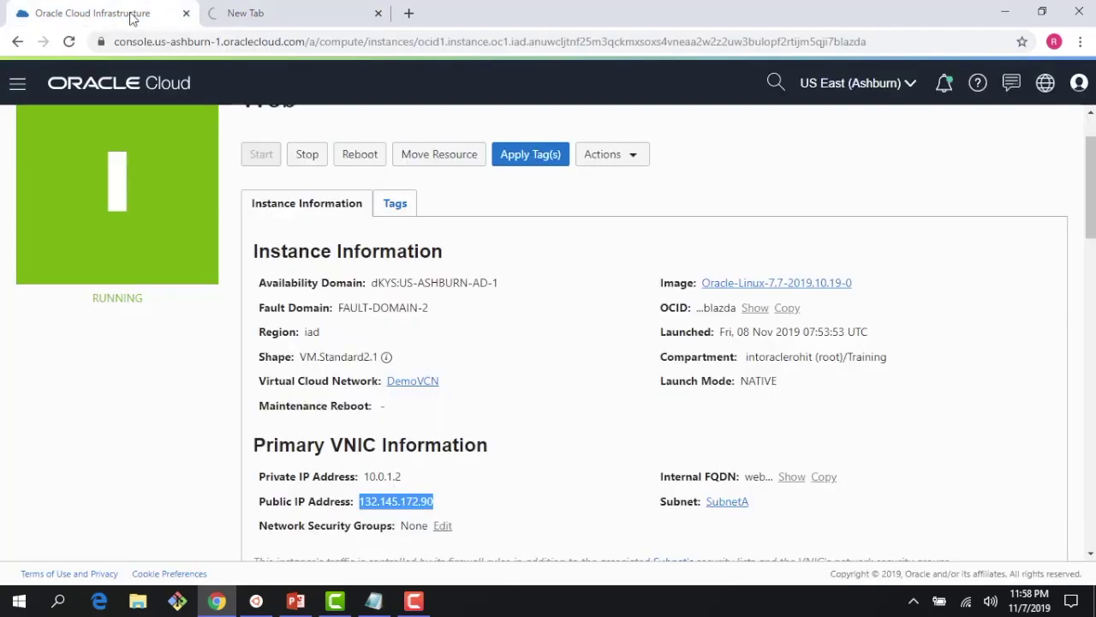
scroll(145, 142, "up", 1)
scroll(614, 285, "down", 2)
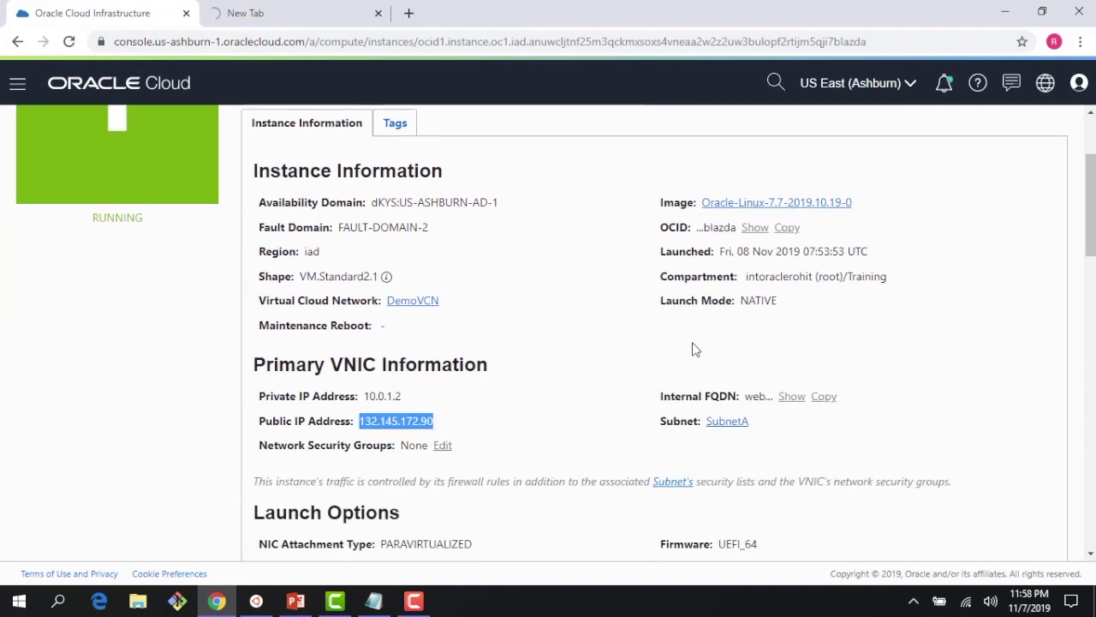
left_click(726, 420)
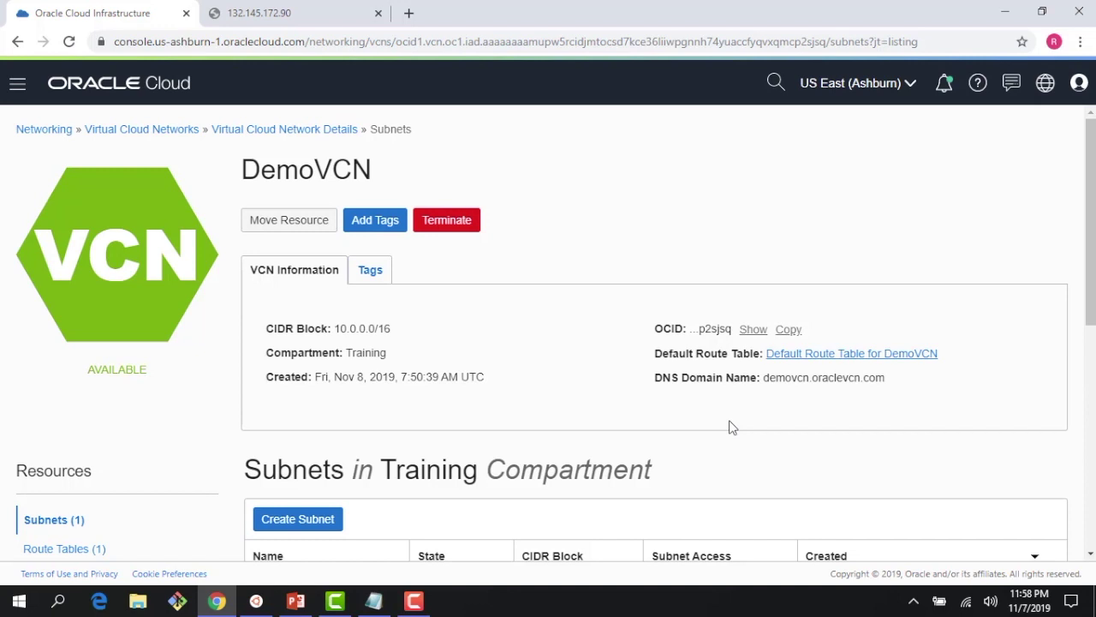
scroll(732, 426, "down", 2)
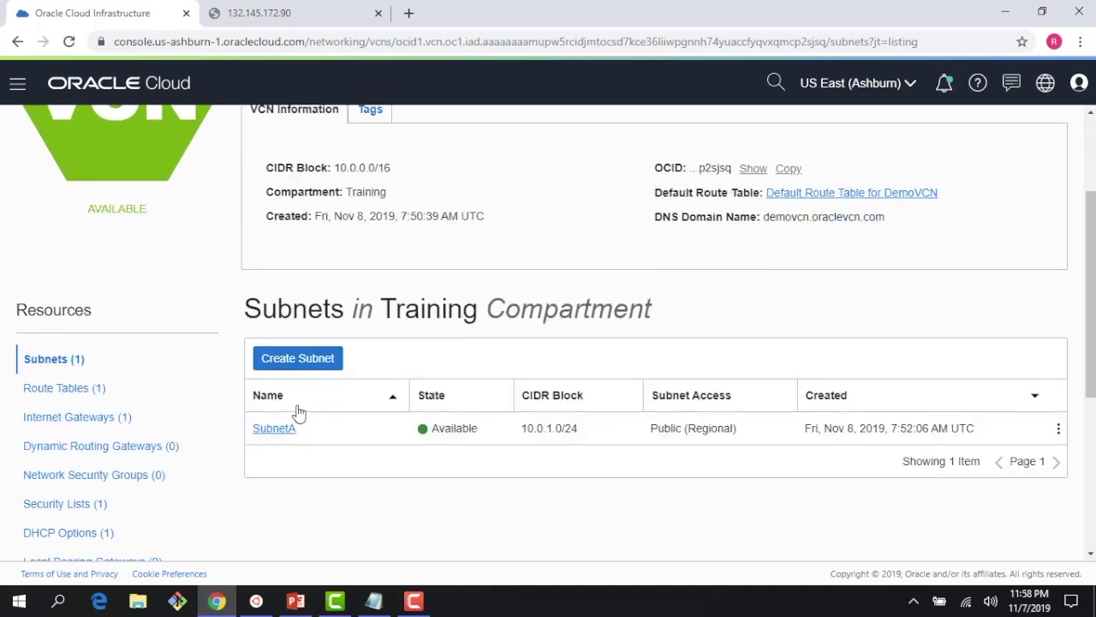
scroll(214, 450, "down", 1)
left_click(91, 428)
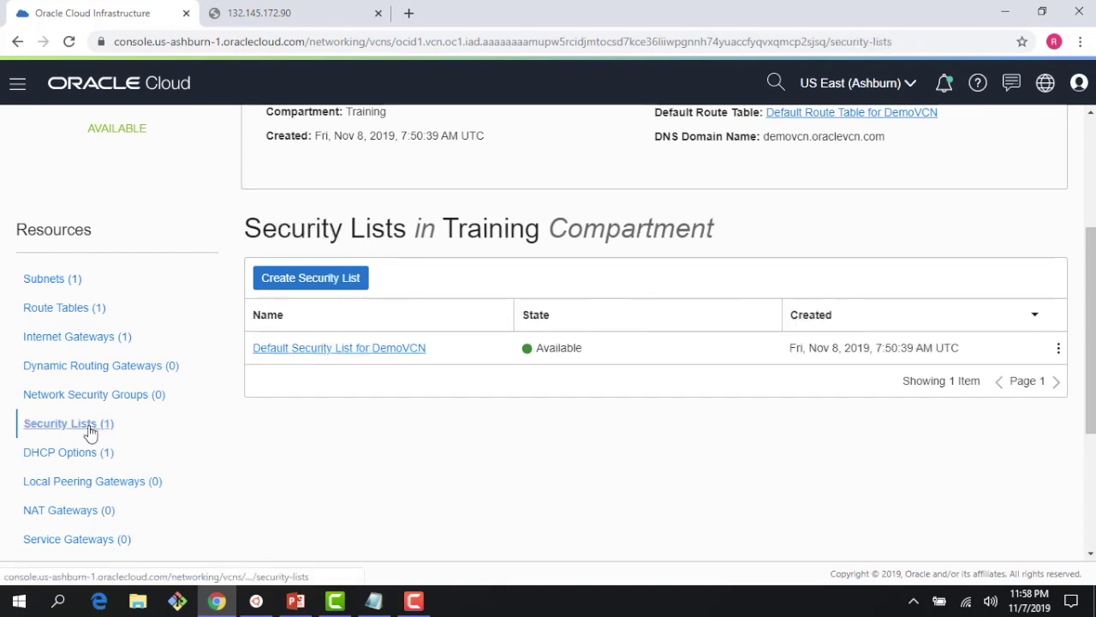
left_click(303, 351)
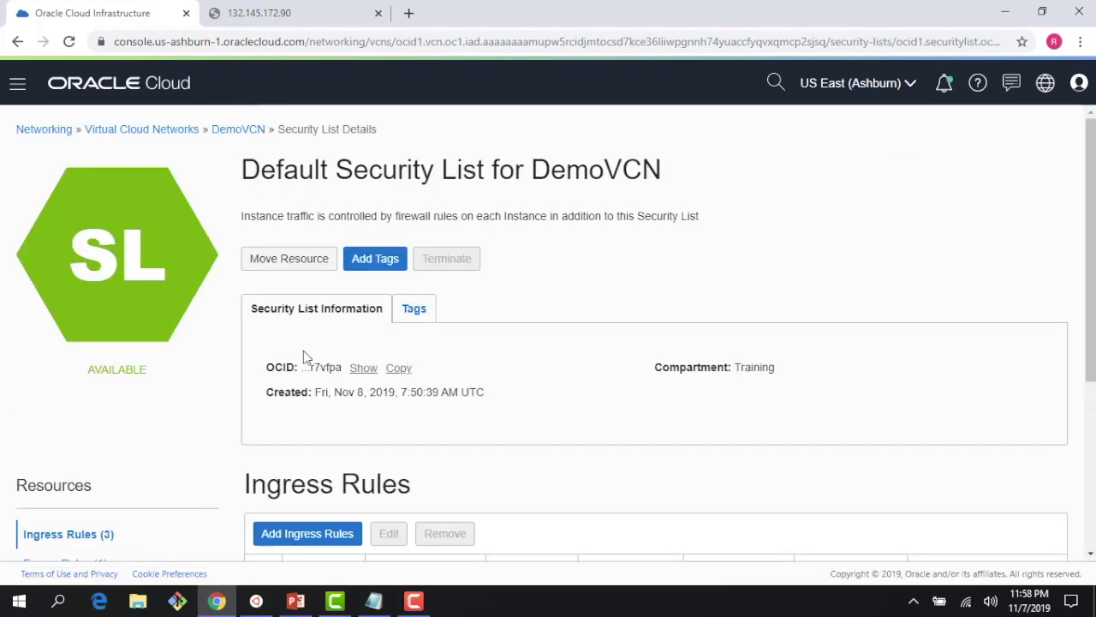
scroll(452, 335, "down", 3)
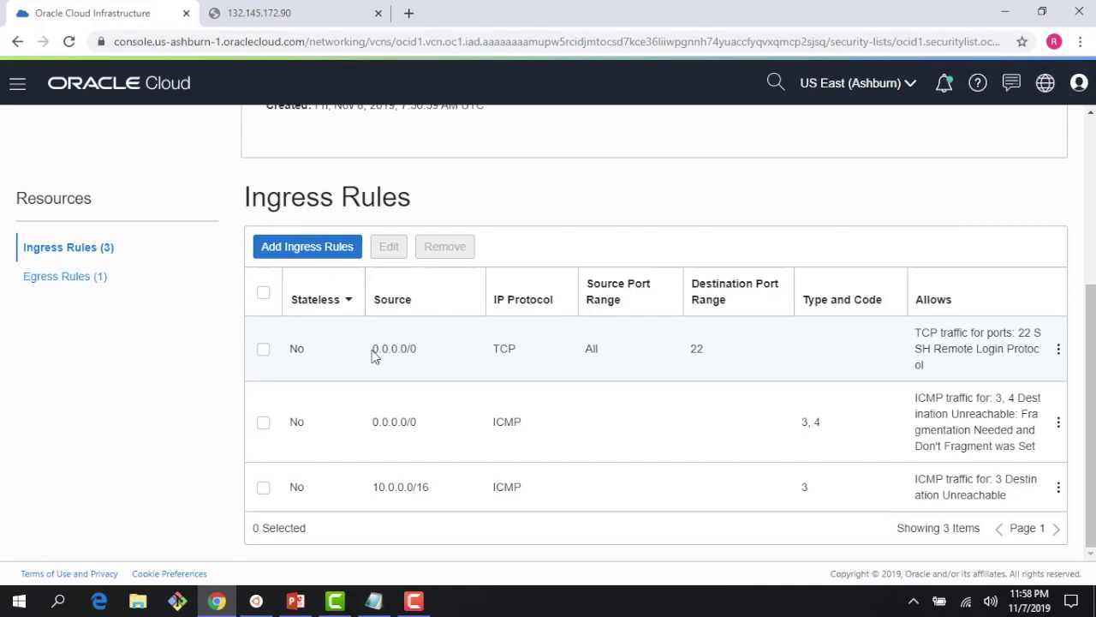
left_click_drag(374, 355, 421, 350)
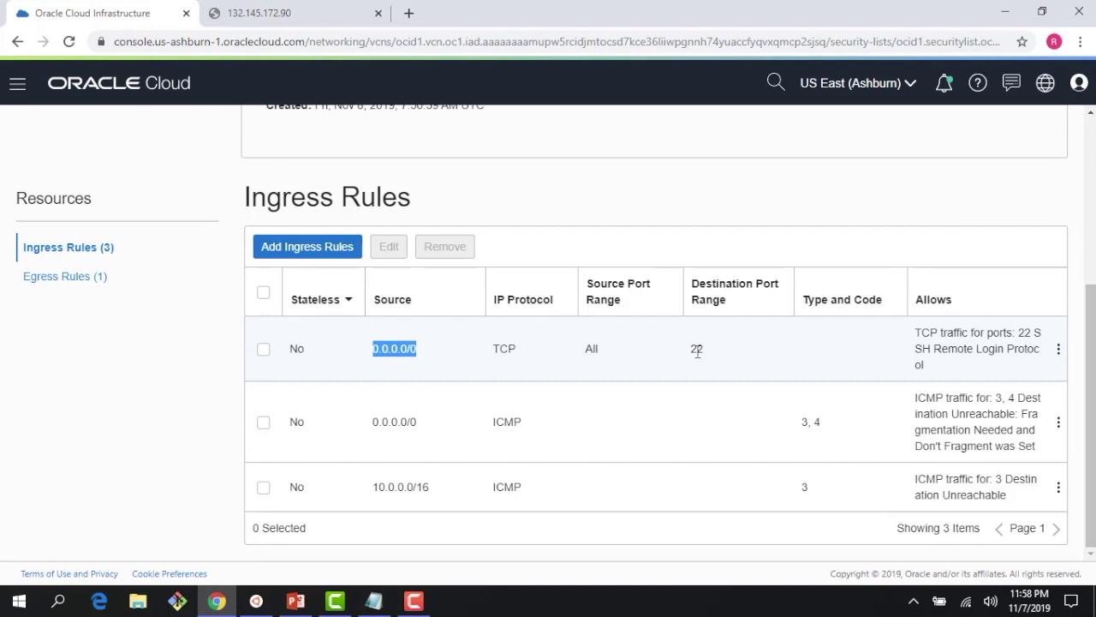
left_click(87, 277)
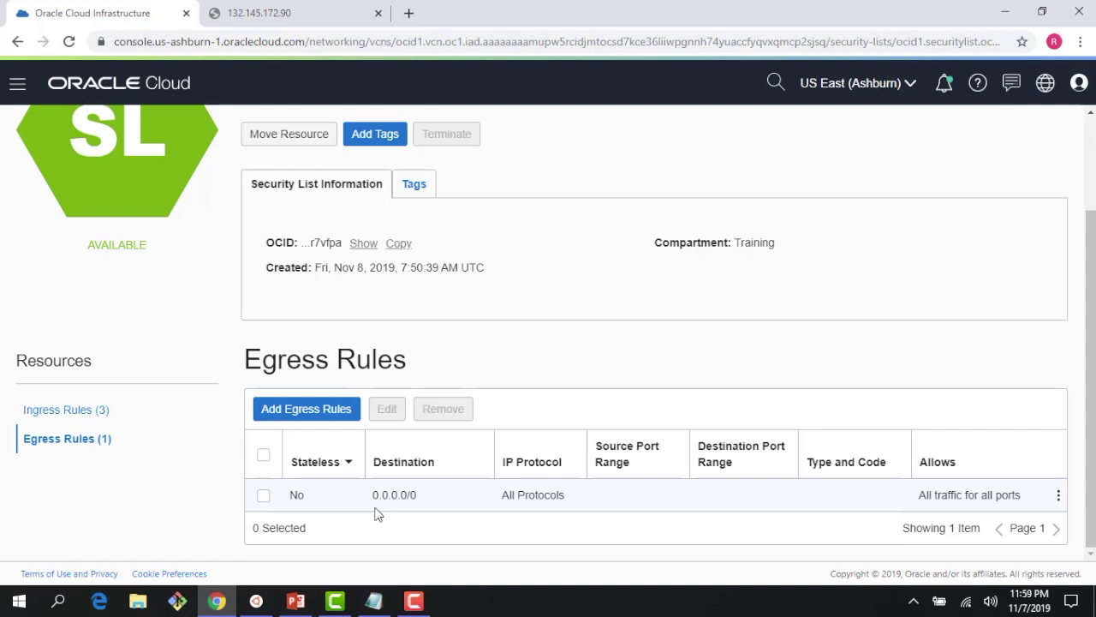
- Add a stateful ingress rule allowing TCP traffic from source CIDR 0.0.0.0/0 to destination port 80
left_click(73, 412)
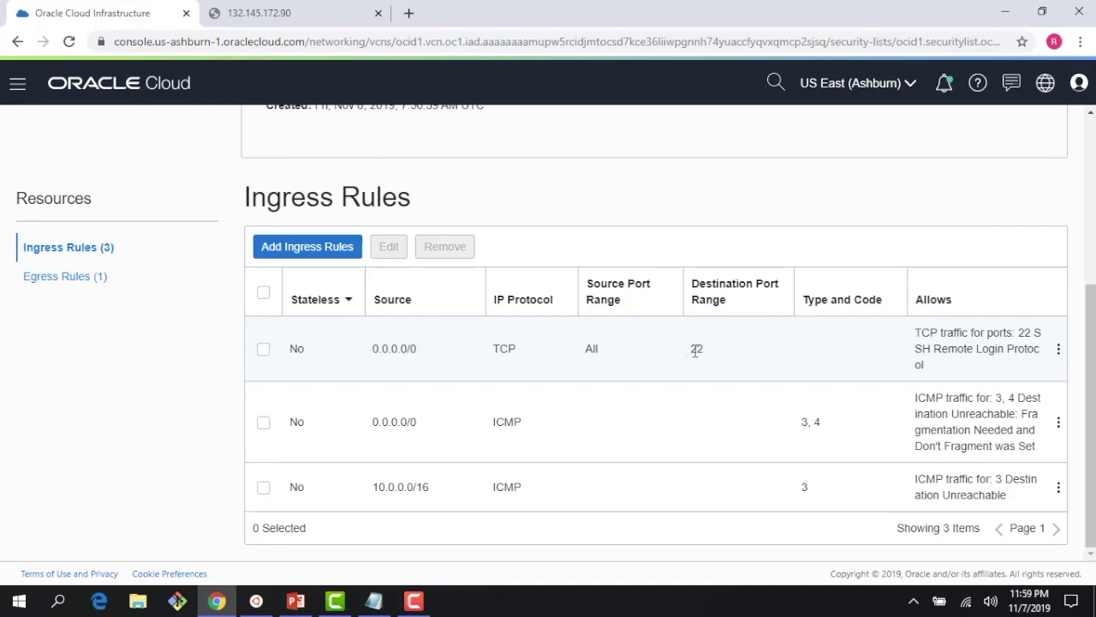
left_click(343, 249)
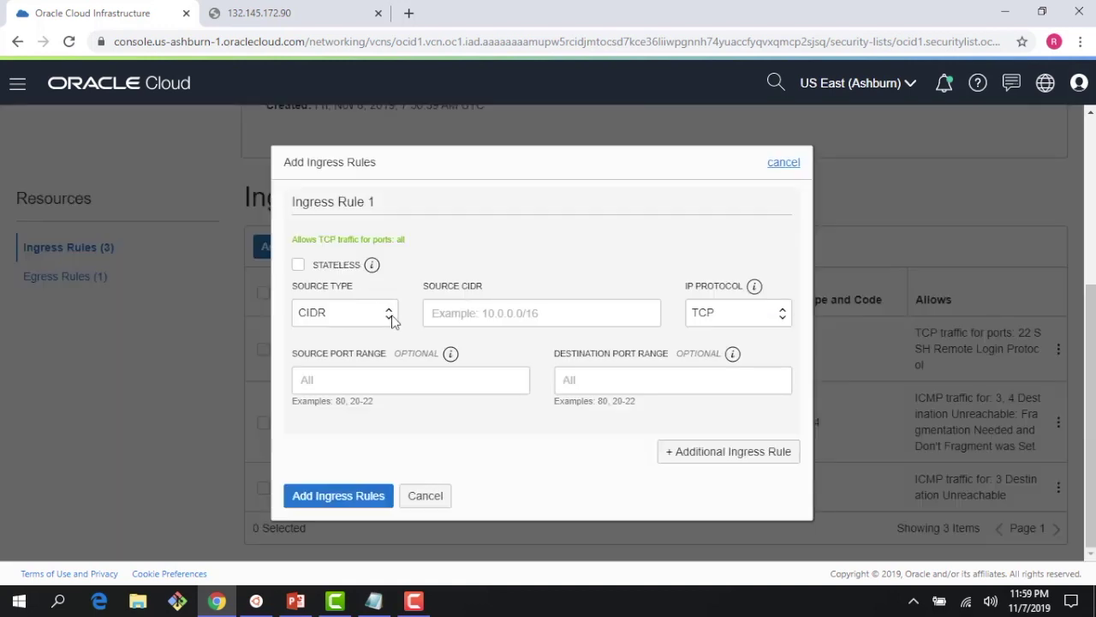
left_click(436, 313)
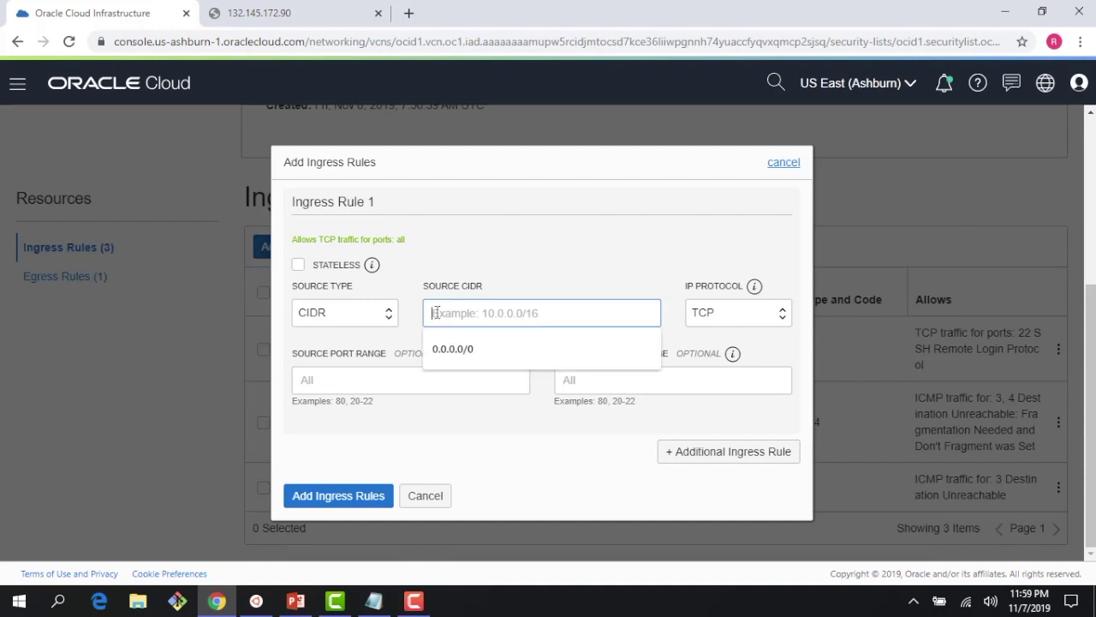
type("0.0.0.0")
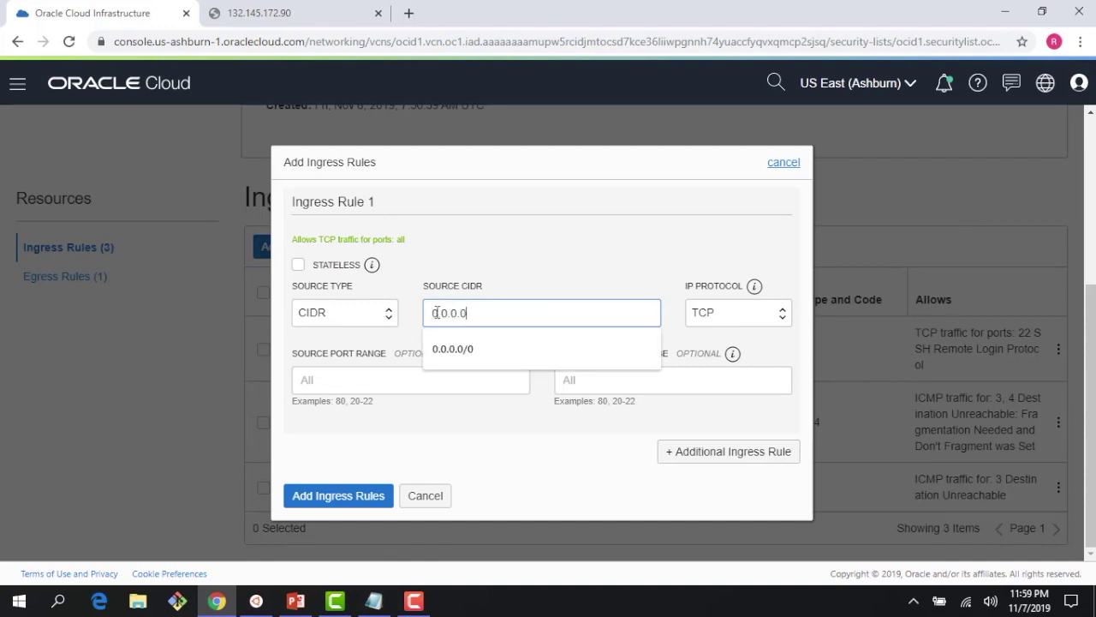
type("/0")
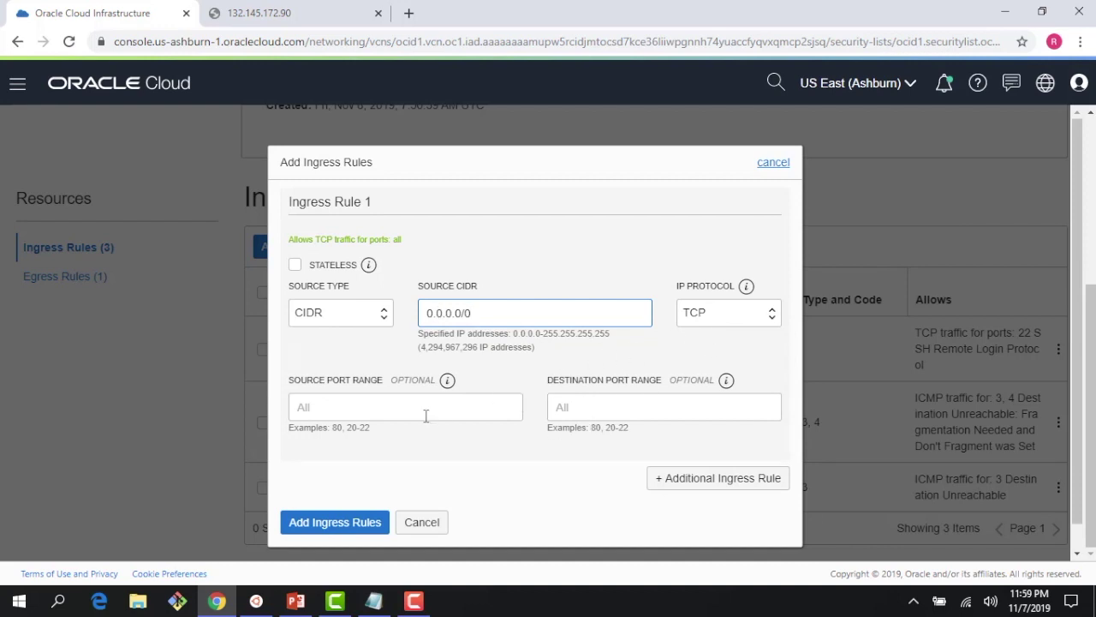
left_click(559, 406)
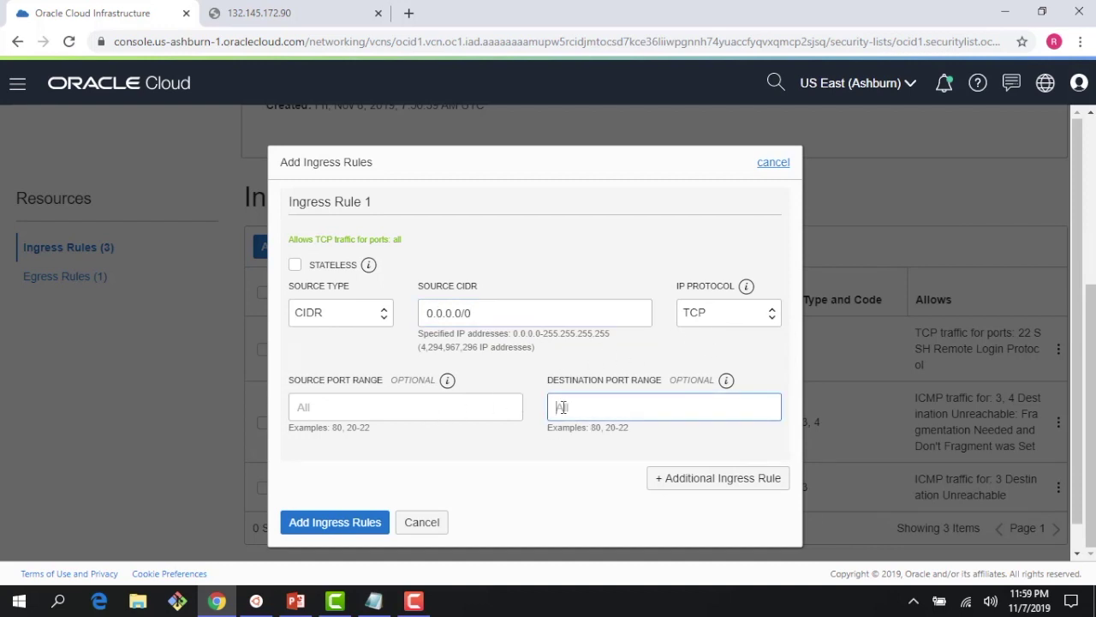
type("80")
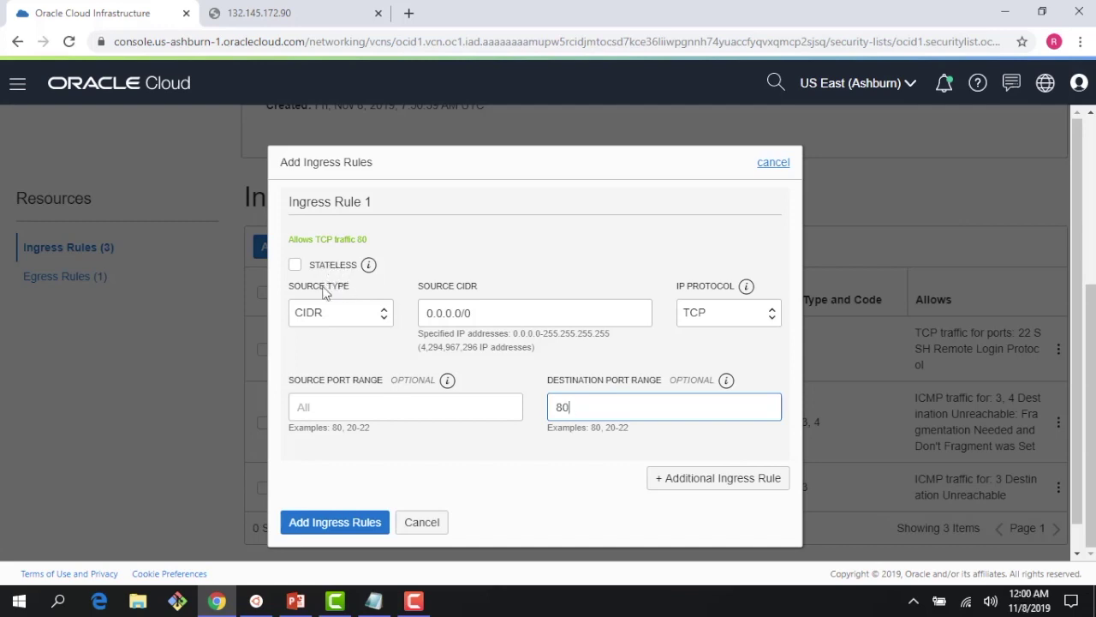
left_click(357, 526)
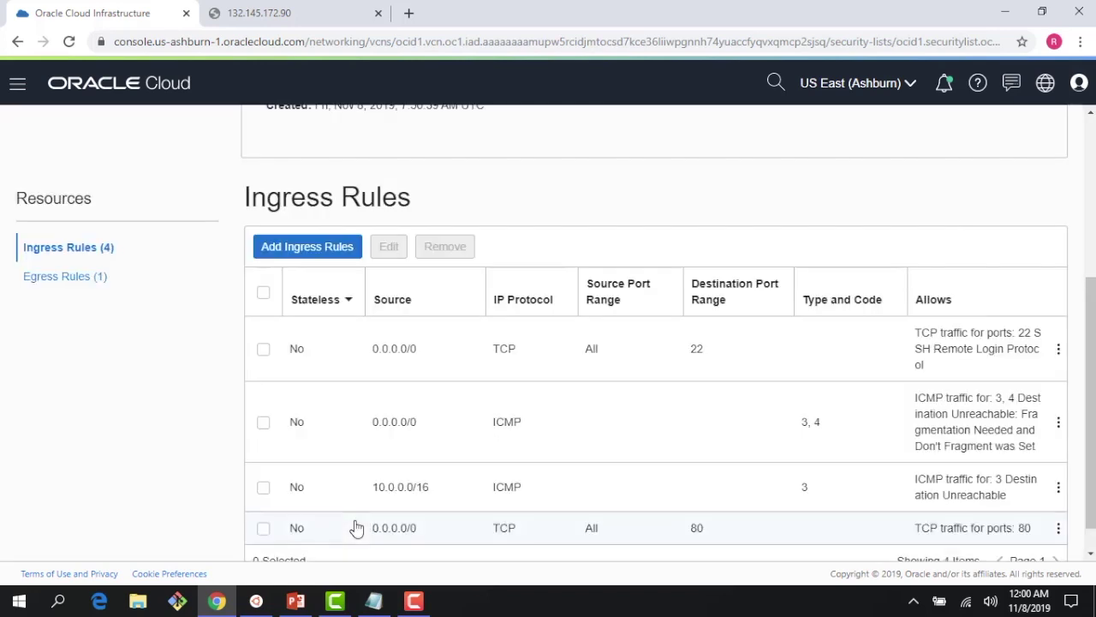
- Return to the browser tab for 132.145.172.90 and reload the web server's page
left_click(257, 13)
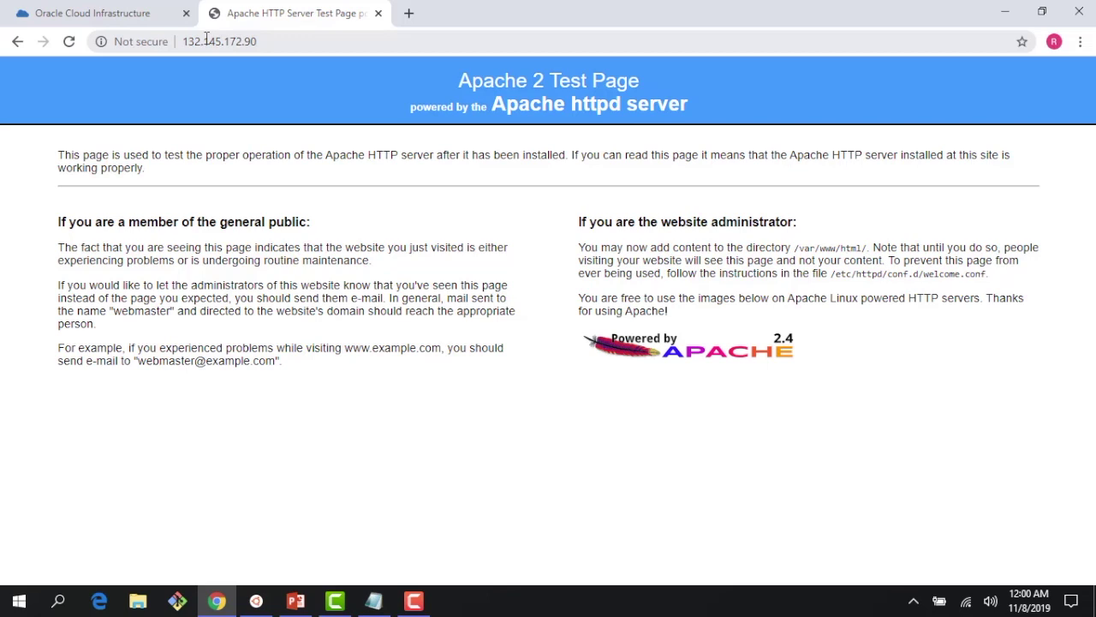
left_click(69, 41)
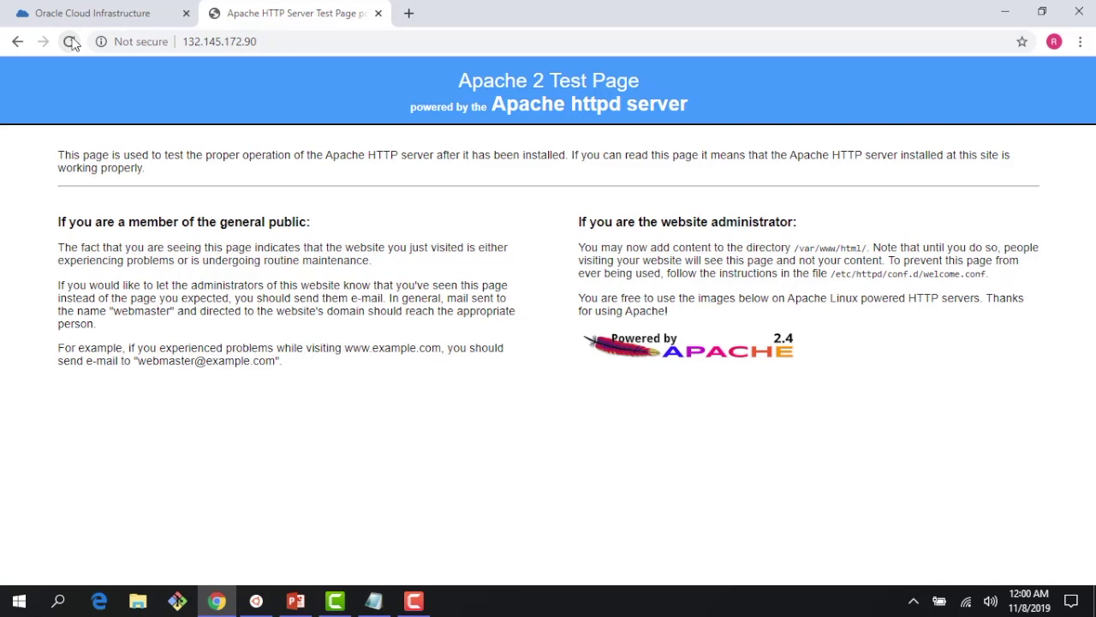
- Switch to PowerPoint and present the "Demo: Web server in a Public Subnet" slide as a full-screen slide show
left_click(295, 601)
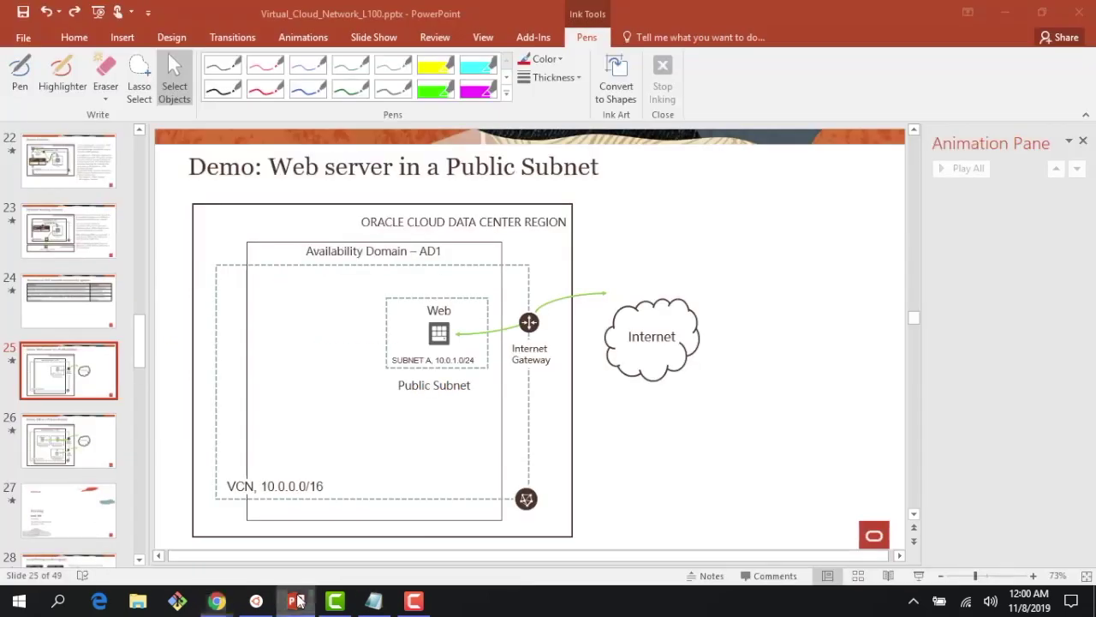
left_click(919, 575)
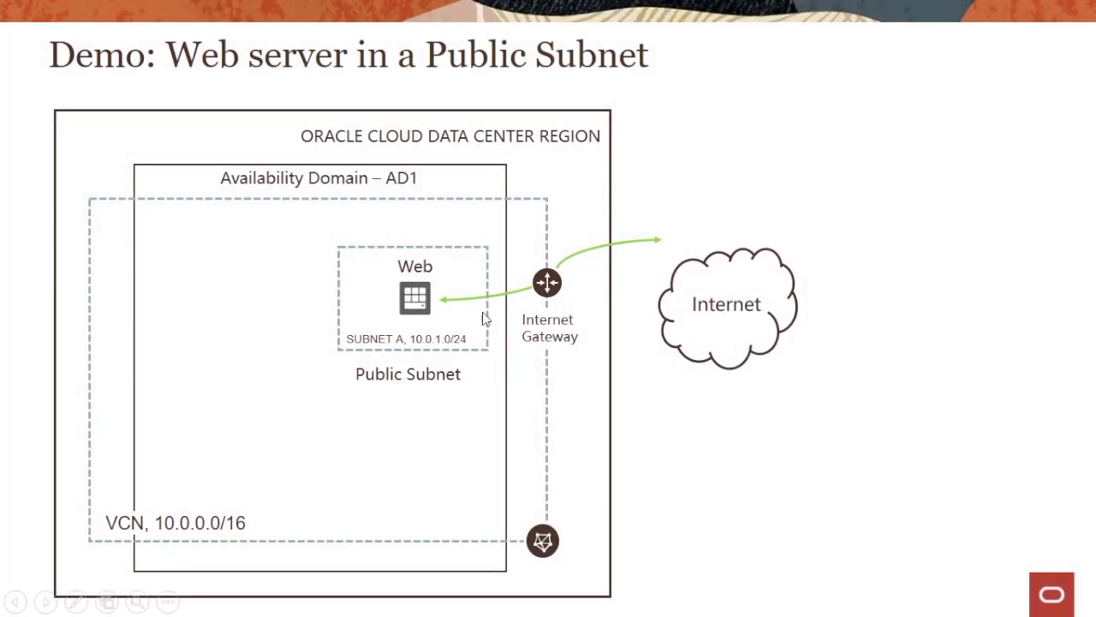